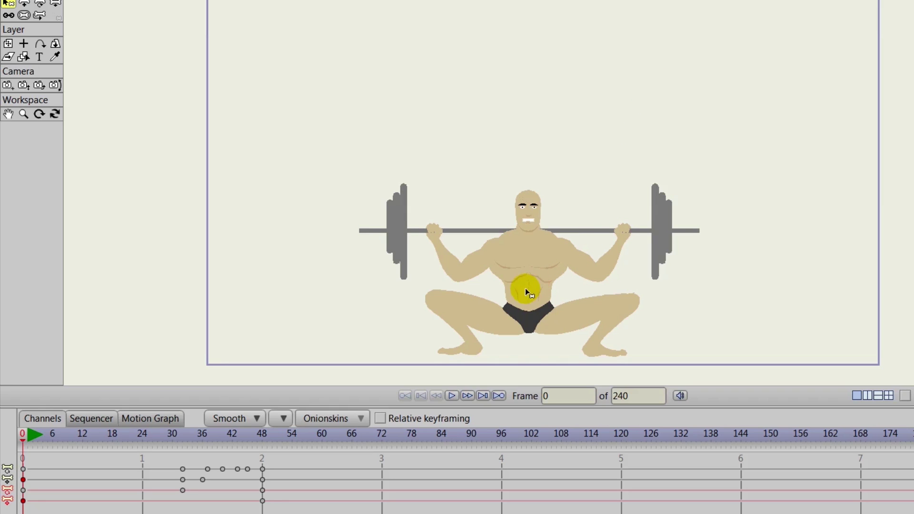
Step: Preview the weightlifting animation, rewind to the frame-0 squat and show the bone skeleton
left_click(454, 397)
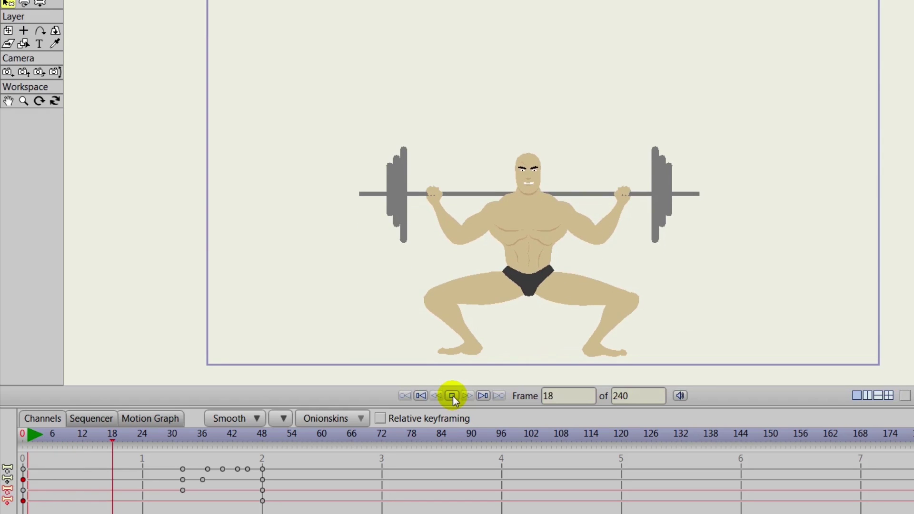
left_click(453, 395)
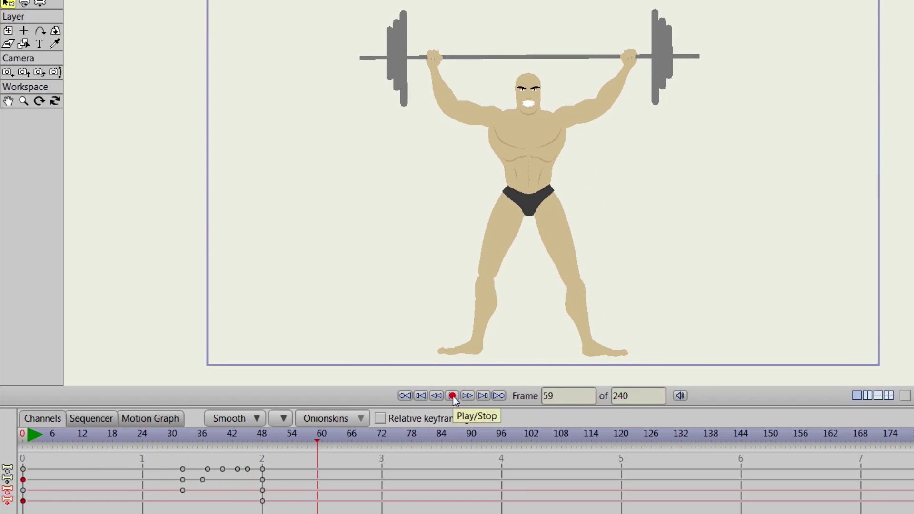
left_click_drag(309, 436, 182, 434)
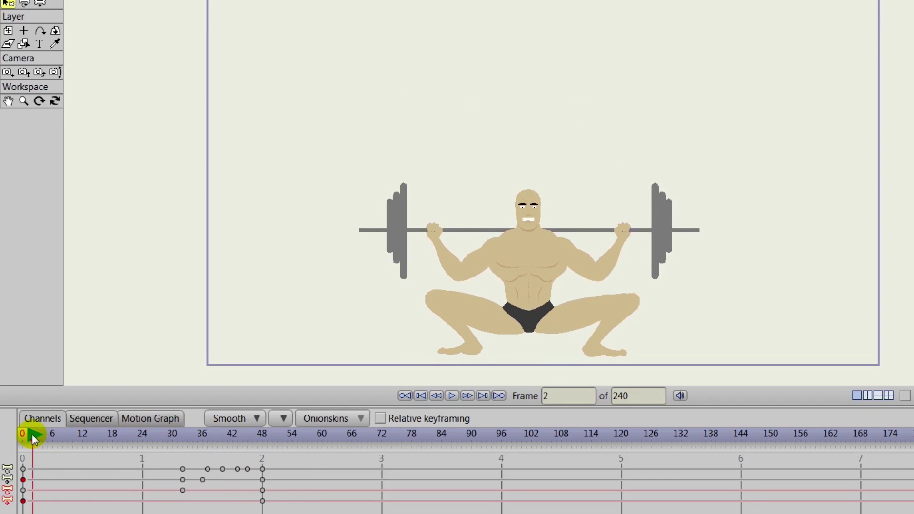
left_click_drag(182, 434, 23, 434)
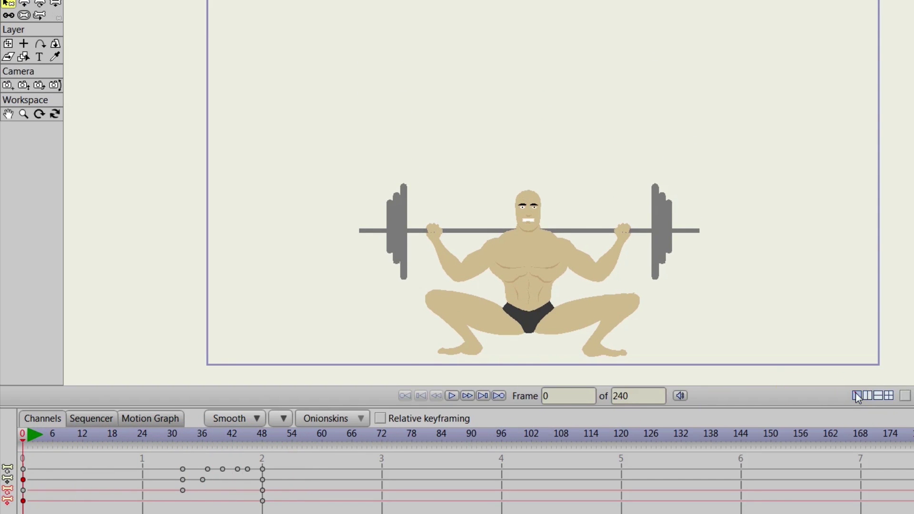
left_click(906, 396)
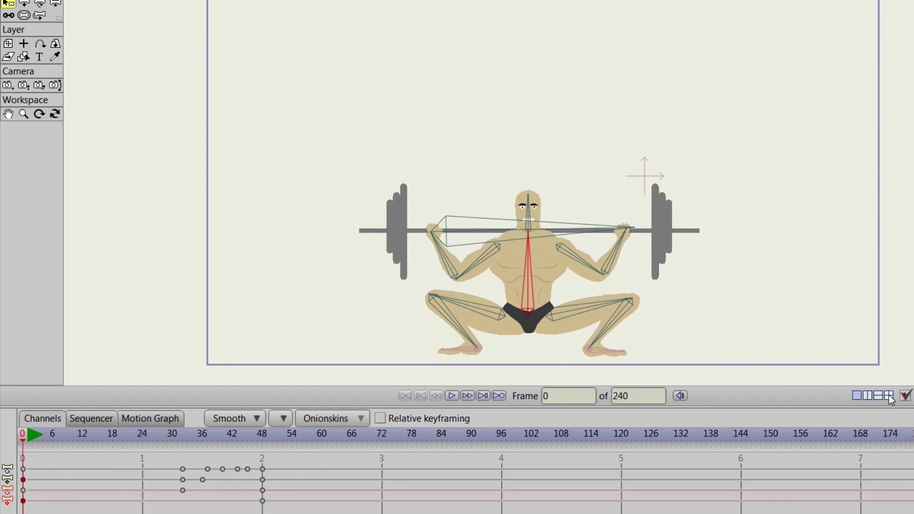
Step: Scrub through the lift, return to frame 0 and set the first keyframes to Stagger interpolation
left_click_drag(34, 435, 253, 430)
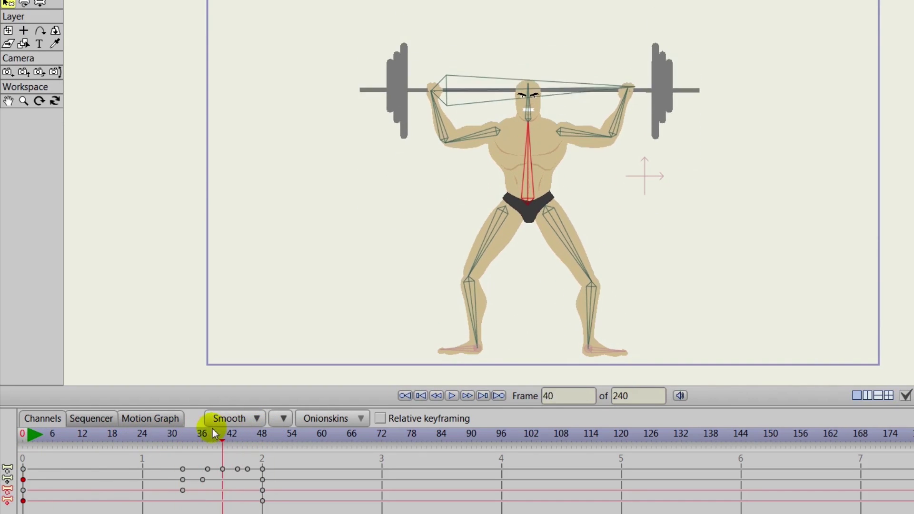
left_click_drag(253, 430, 13, 432)
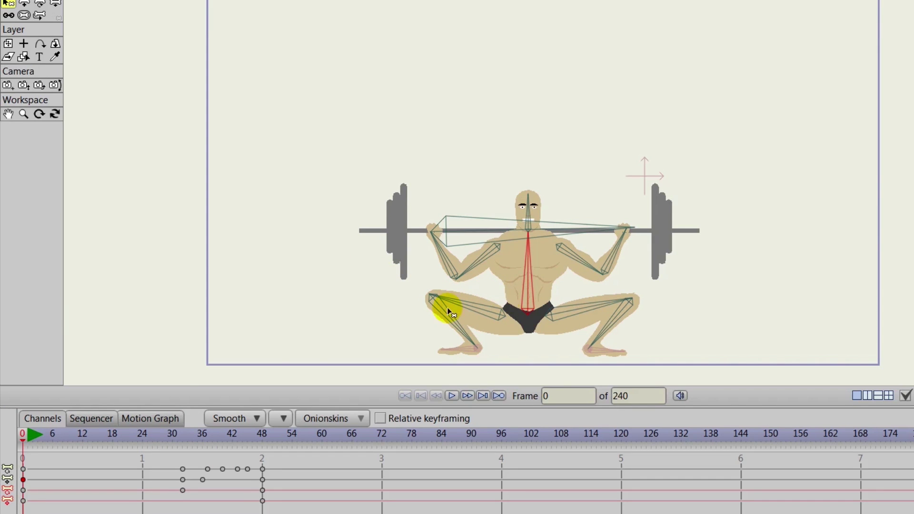
right_click(22, 479)
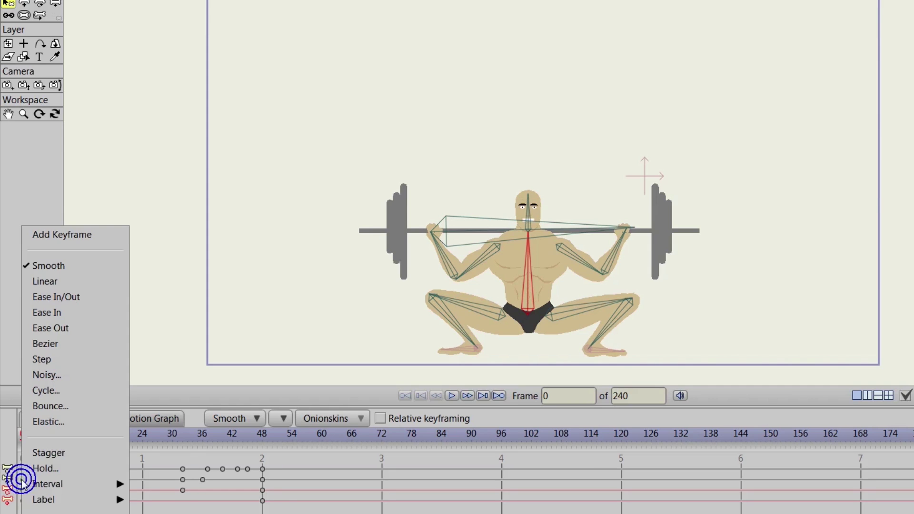
left_click(44, 454)
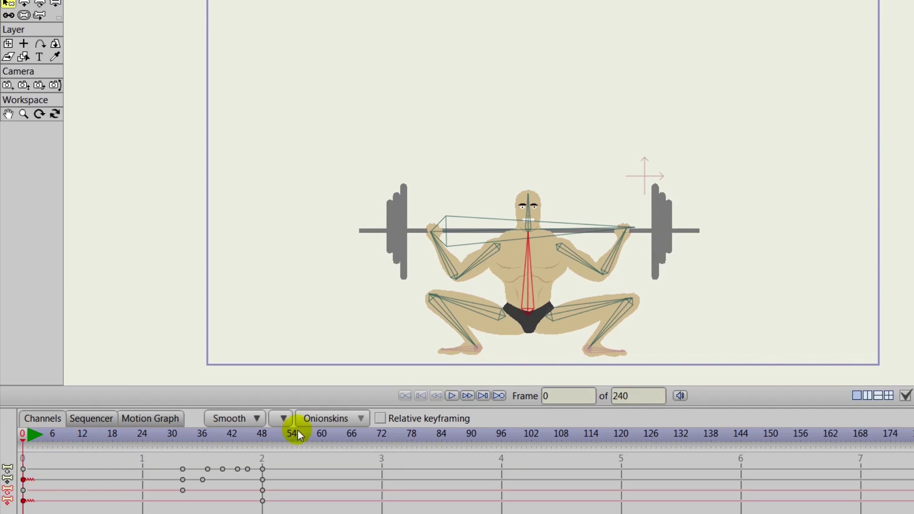
Step: Preview the staggered lift to frame 75 and hide the bone skeleton overlay
left_click(452, 395)
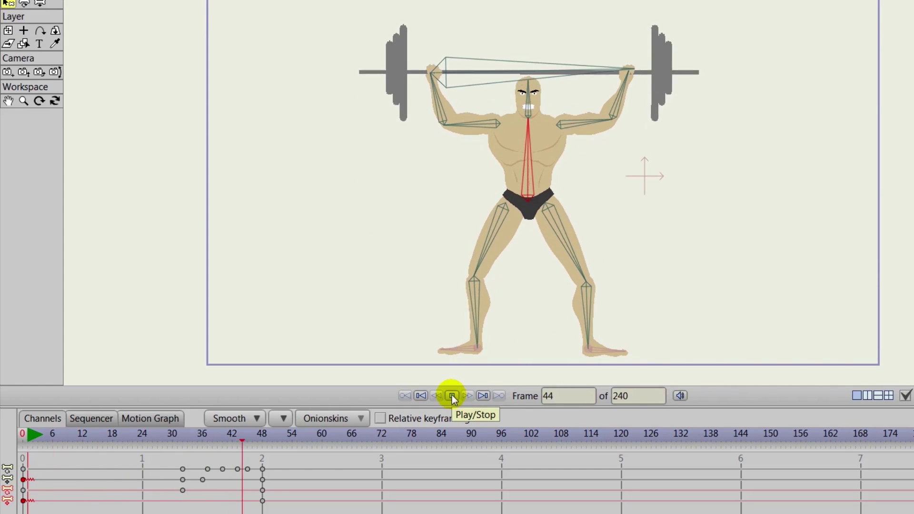
left_click(453, 394)
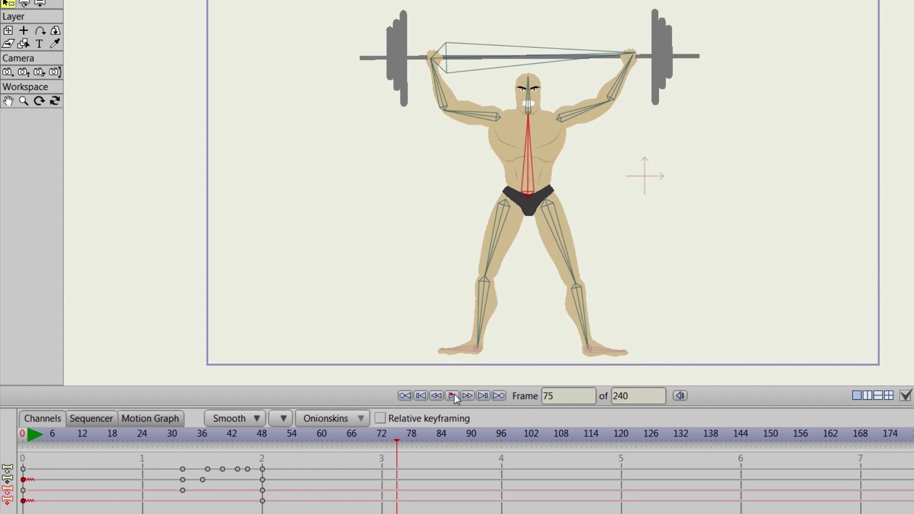
left_click(906, 395)
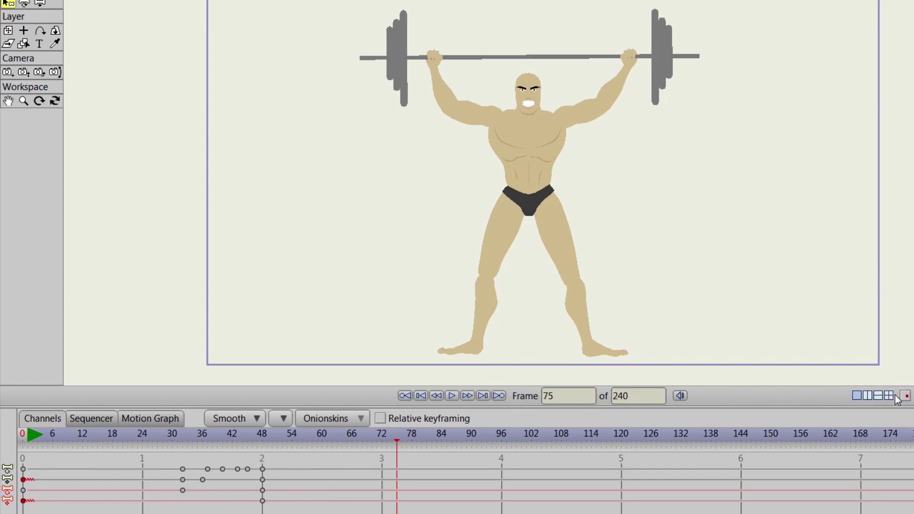
Step: Replay the staggered lift from the start, stop at frame 82 and return to frame 0
left_click(420, 396)
left_click(449, 394)
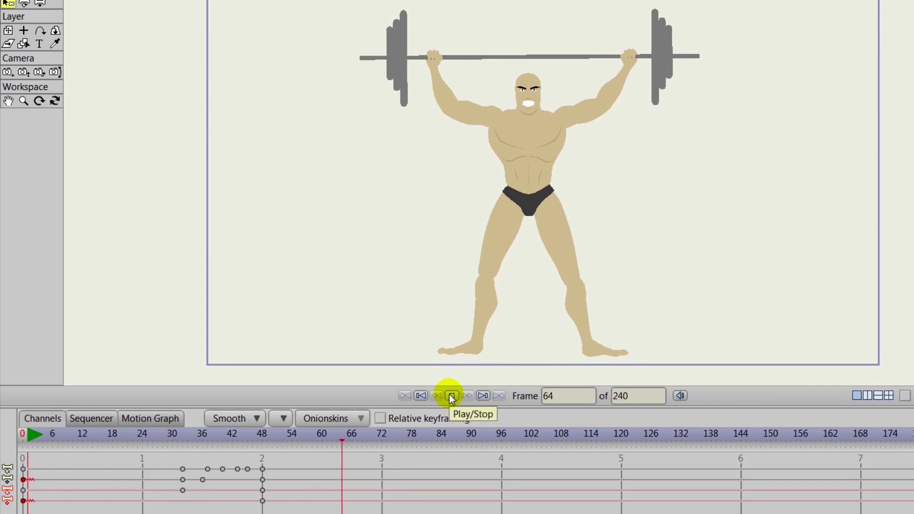
left_click(451, 396)
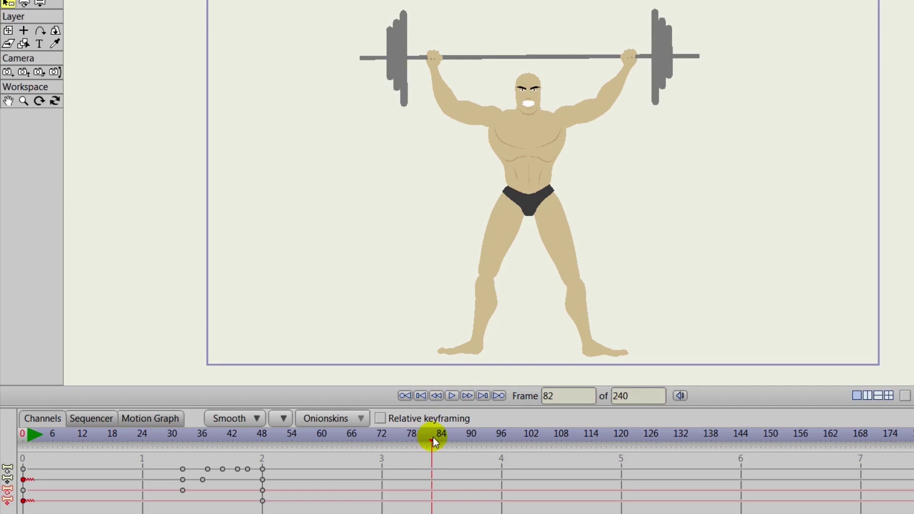
mouse_move(433, 440)
left_mouse_down()
mouse_move(26, 401)
mouse_move(255, 395)
left_mouse_up()
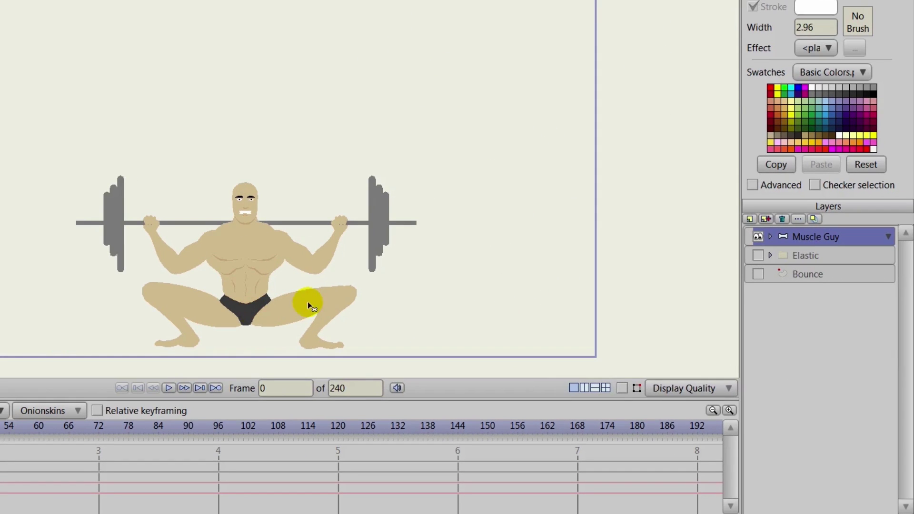
Step: Hide Muscle Guy, show the Bounce layer's red ball, preview its fall and scrub back to the start
left_click(759, 237)
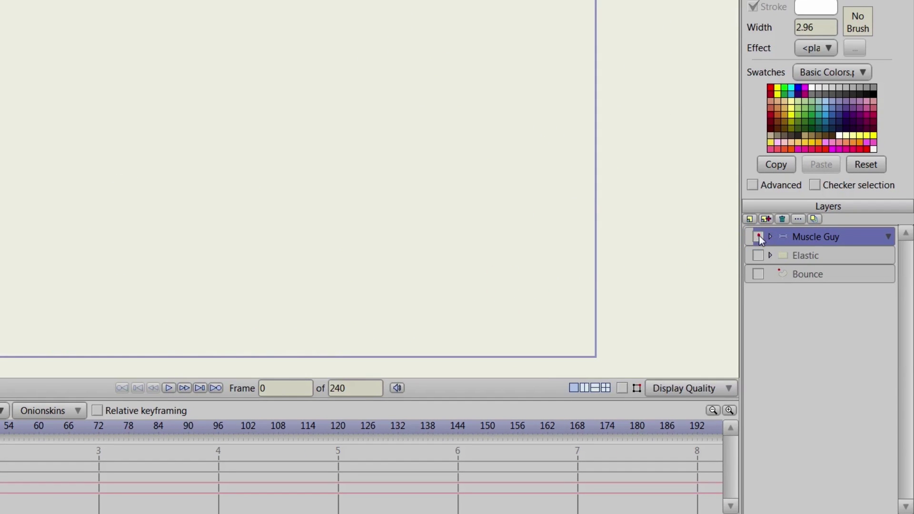
left_click(759, 274)
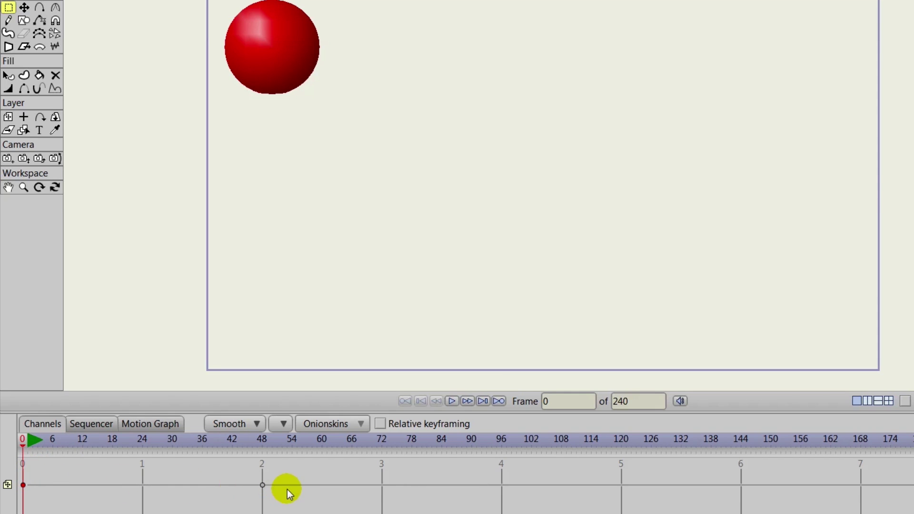
left_click(452, 401)
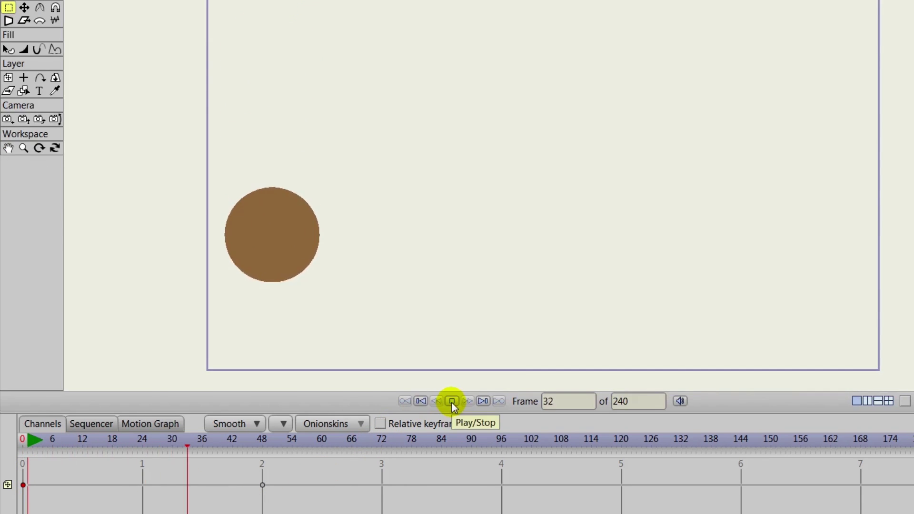
left_click(453, 401)
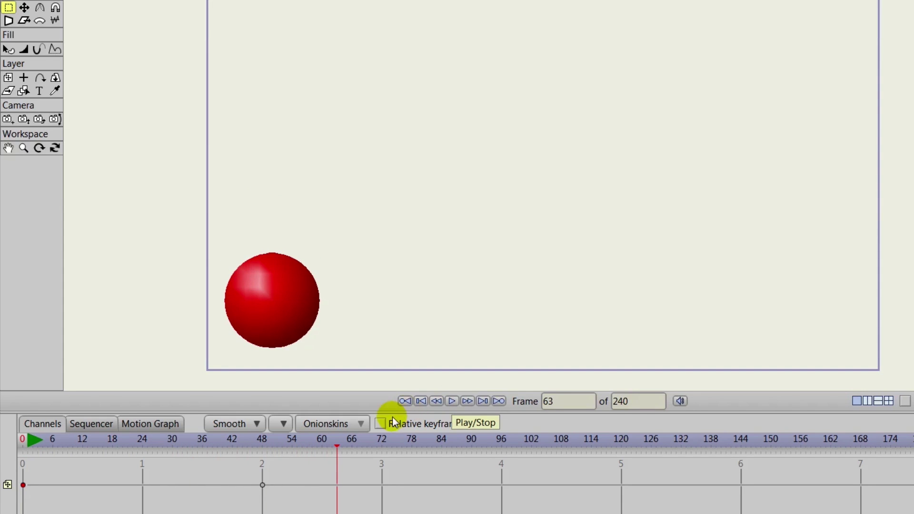
left_click_drag(335, 445, 7, 451)
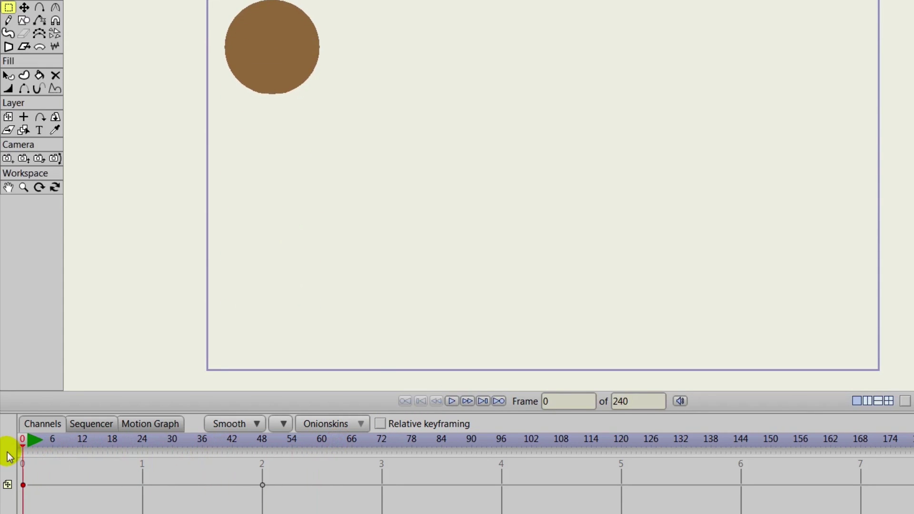
Step: Give the ball's first keyframe Bounce interpolation with three bounces
right_click(23, 485)
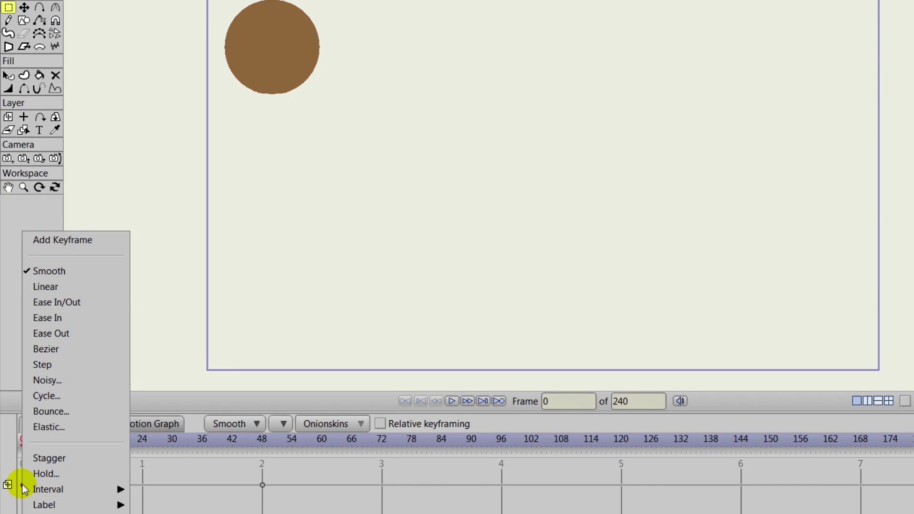
left_click(67, 412)
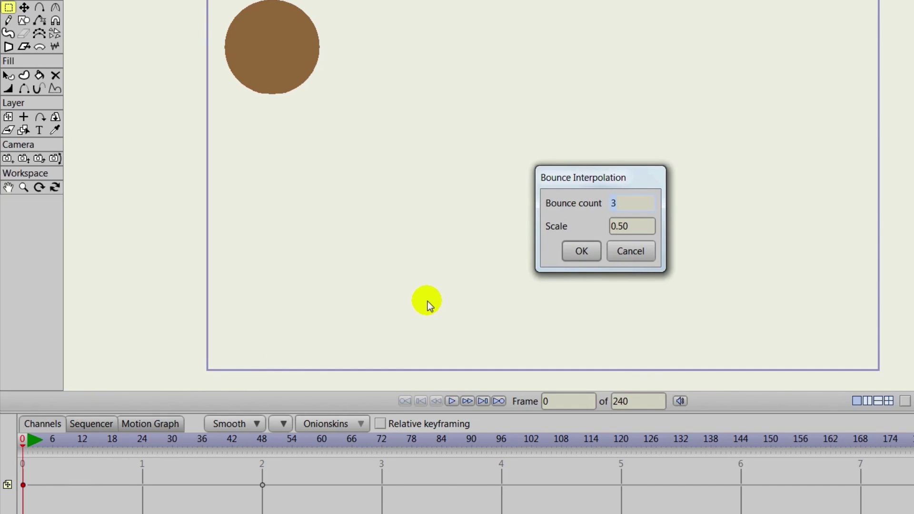
double_click(619, 205)
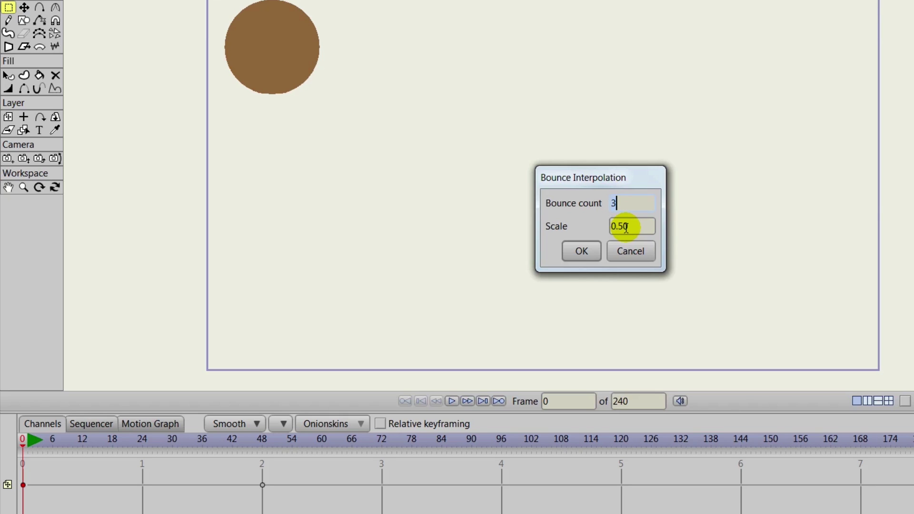
left_click(579, 251)
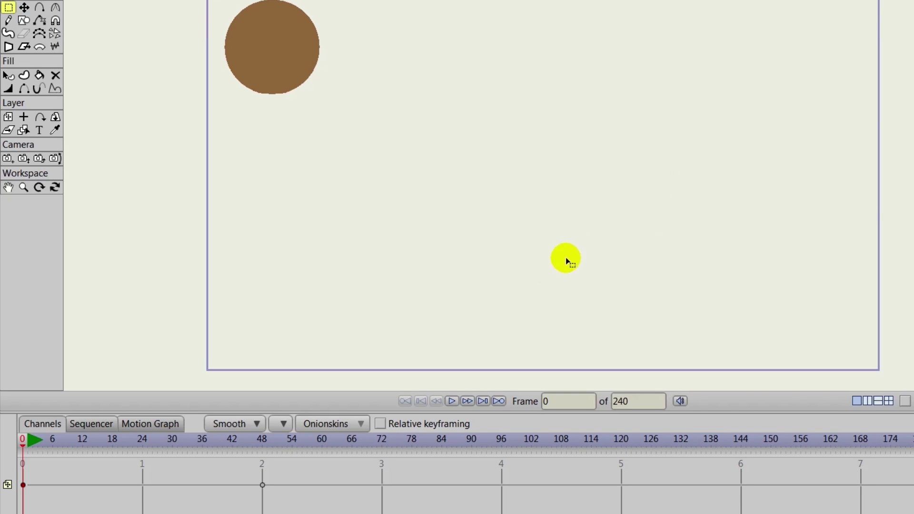
Step: Preview the bouncing ball and stop once it reaches the bottom
left_click(450, 401)
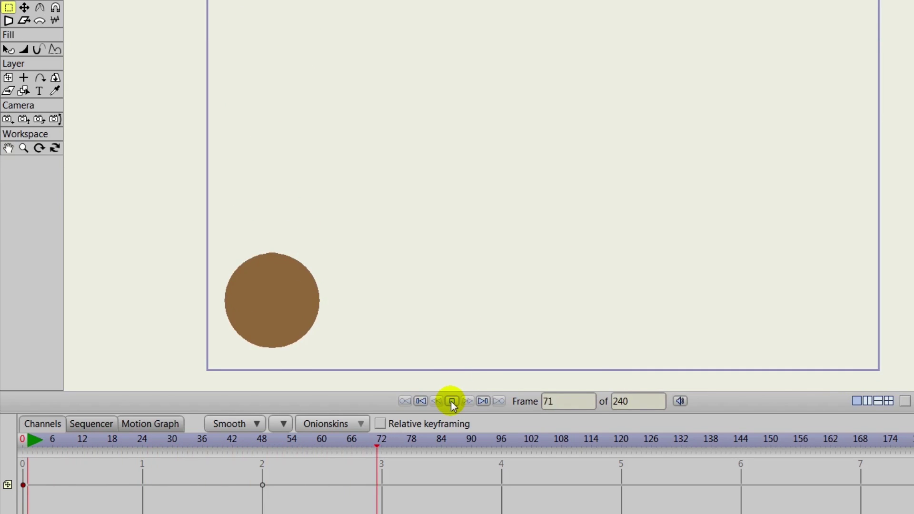
left_click(450, 402)
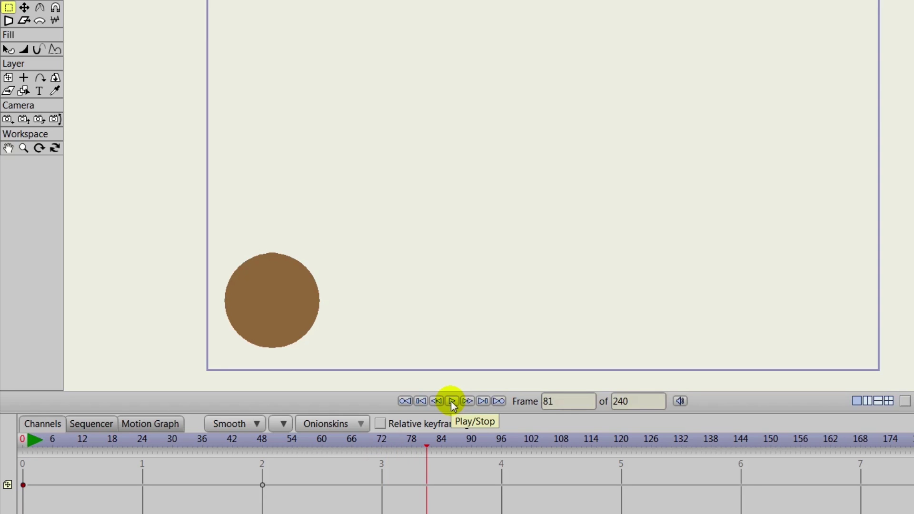
Step: Set the ball's frame-0 keyframe to Bounce with count 5 and scale 0.20
left_click(405, 402)
left_click(24, 484)
right_click(25, 485)
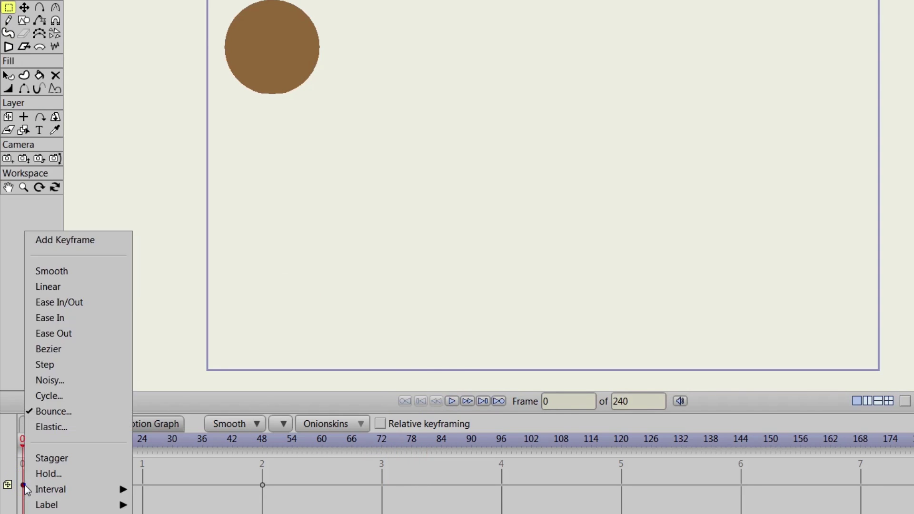
left_click(72, 413)
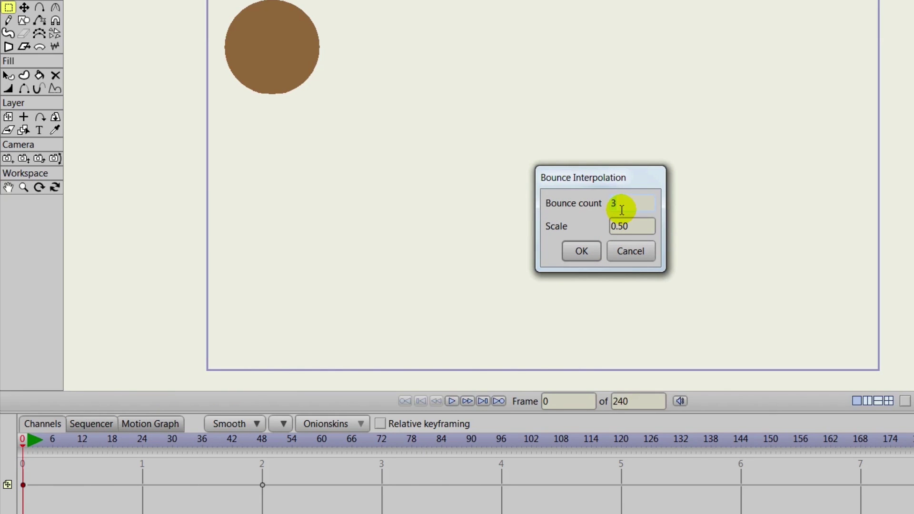
key("BackSpace")
type("5")
double_click(628, 226)
type("0.20")
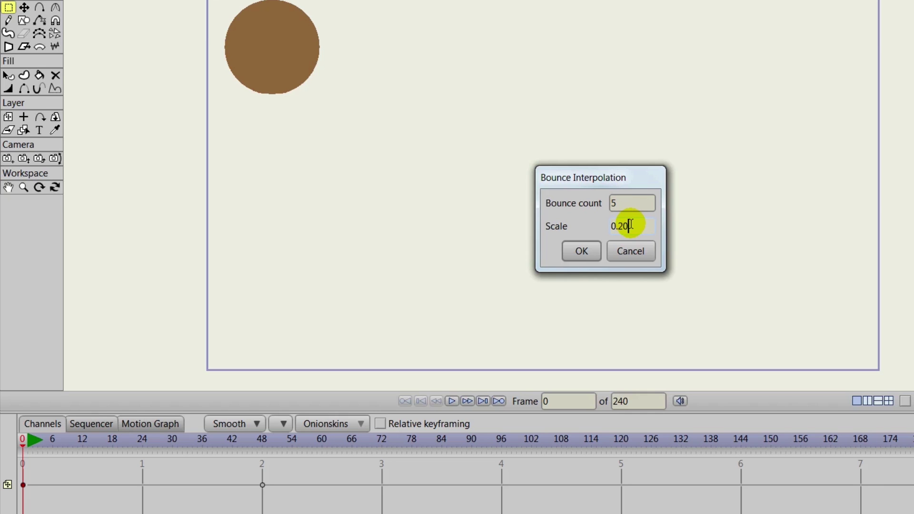
left_click(583, 252)
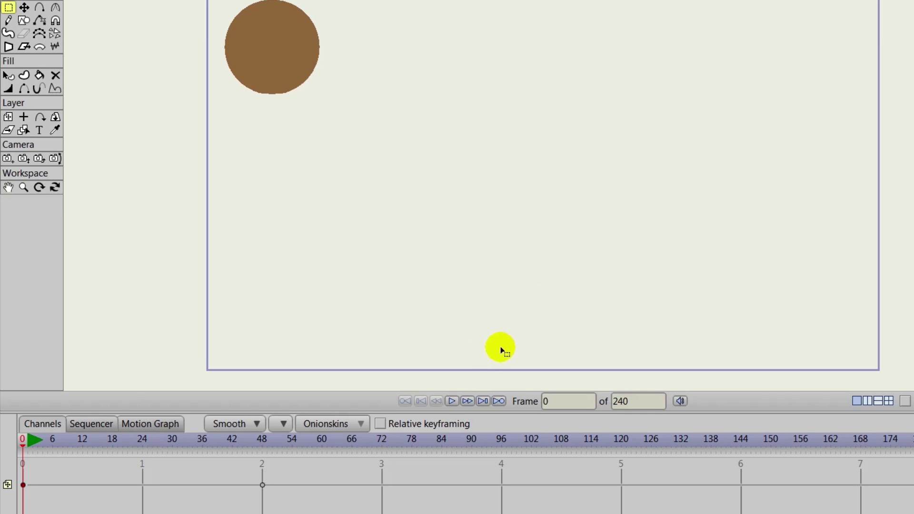
Step: Preview the five-bounce drop and return the playhead to frame 0
left_click(454, 401)
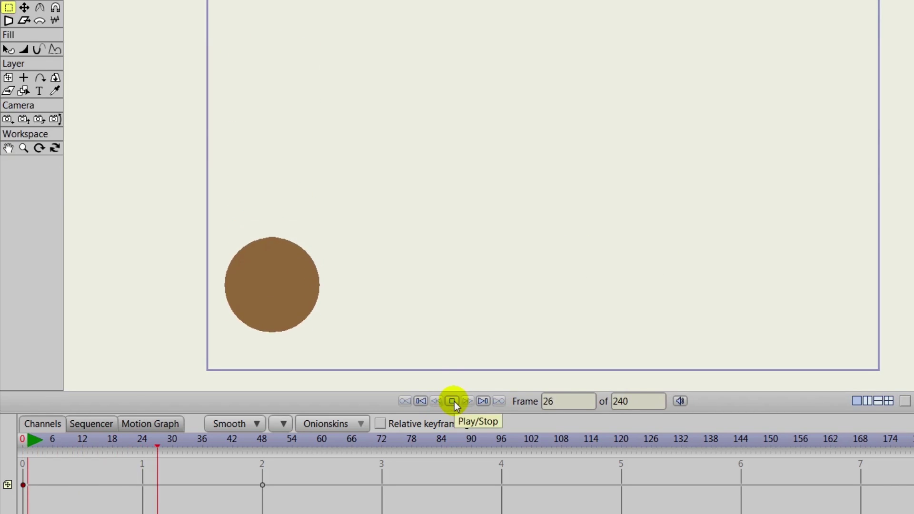
left_click(455, 401)
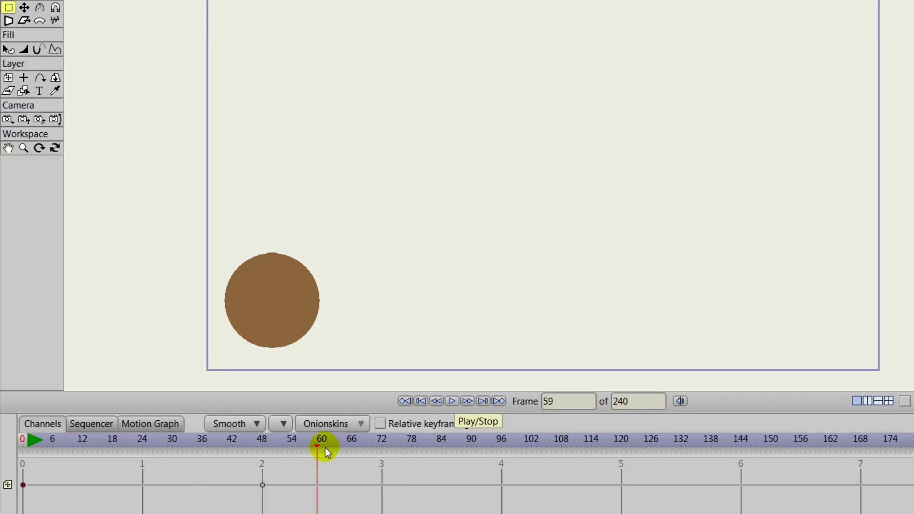
left_click_drag(318, 445, 22, 440)
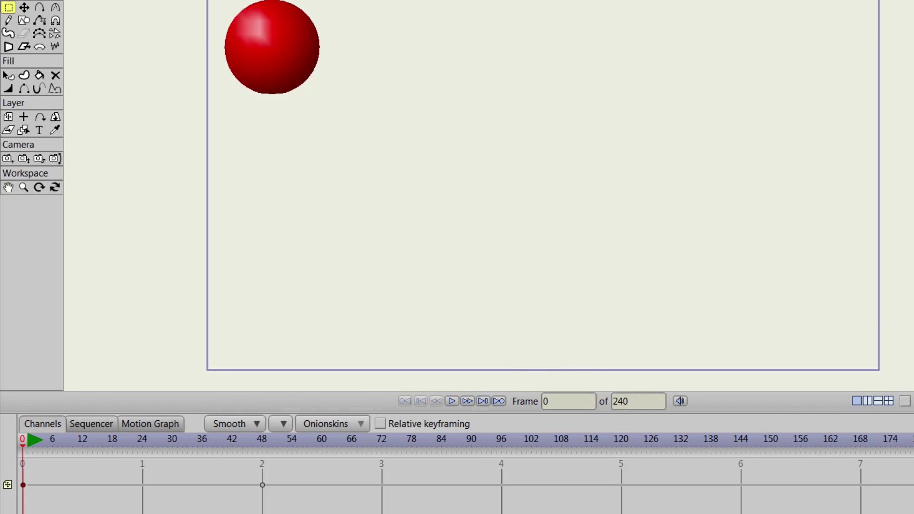
Step: Hide the Bounce layer, show and expand the Elastic group, and select the ANIME text layer
left_click(757, 281)
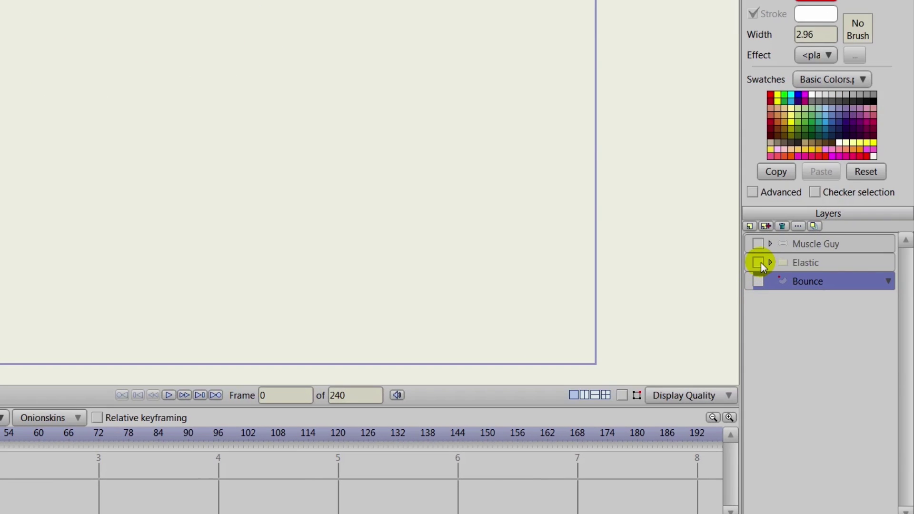
left_click(758, 263)
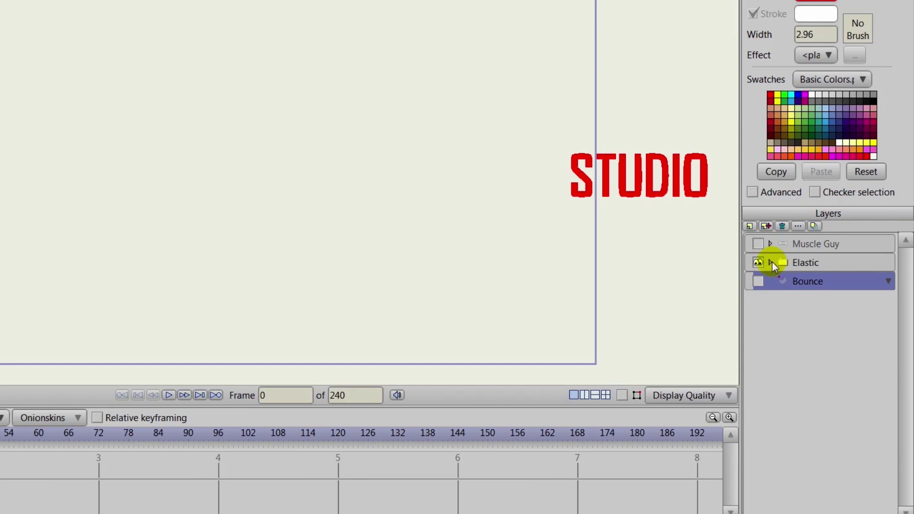
left_click(770, 262)
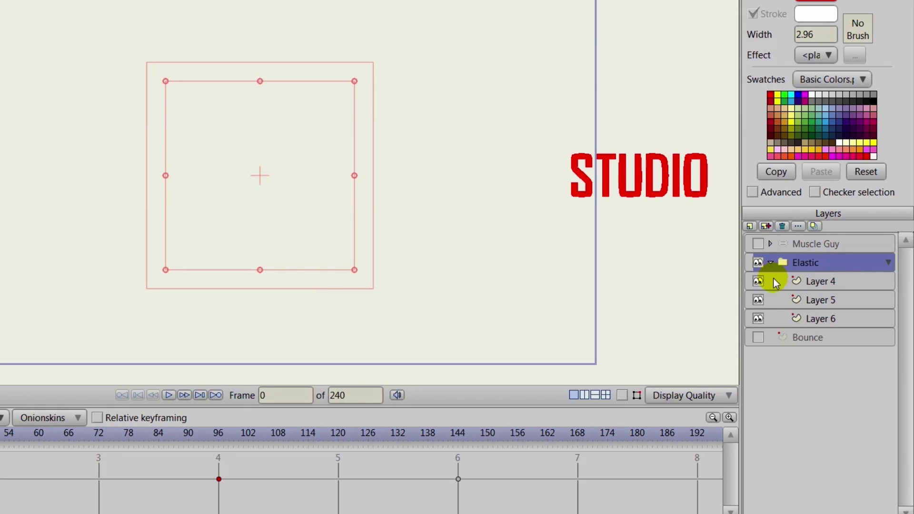
left_click(797, 284)
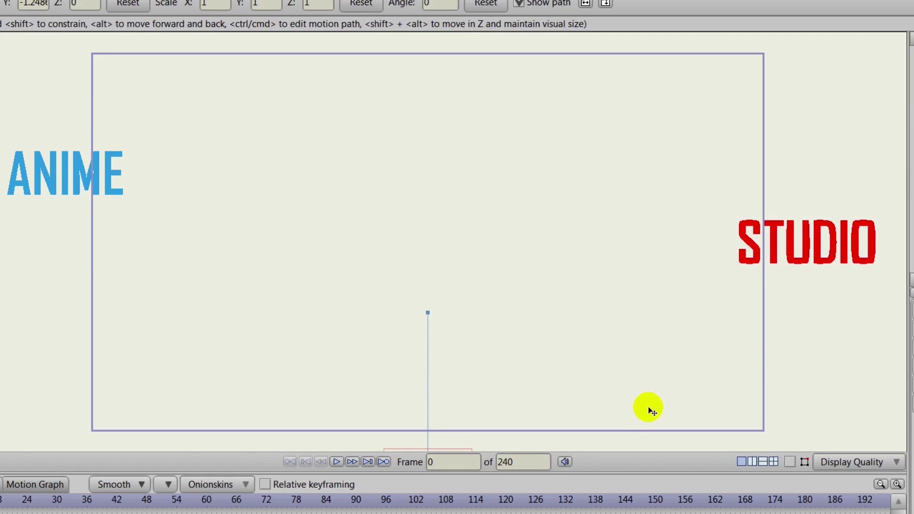
mouse_move(611, 414)
left_mouse_down()
mouse_move(602, 297)
mouse_move(594, 404)
left_mouse_up()
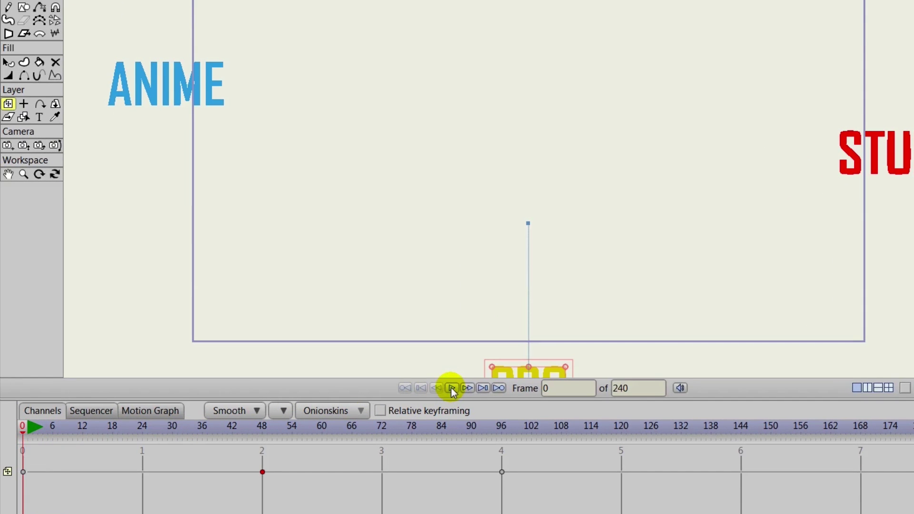
Step: Preview the title animation, reselect the ANIME layer and rewind to frame 0
left_click(451, 387)
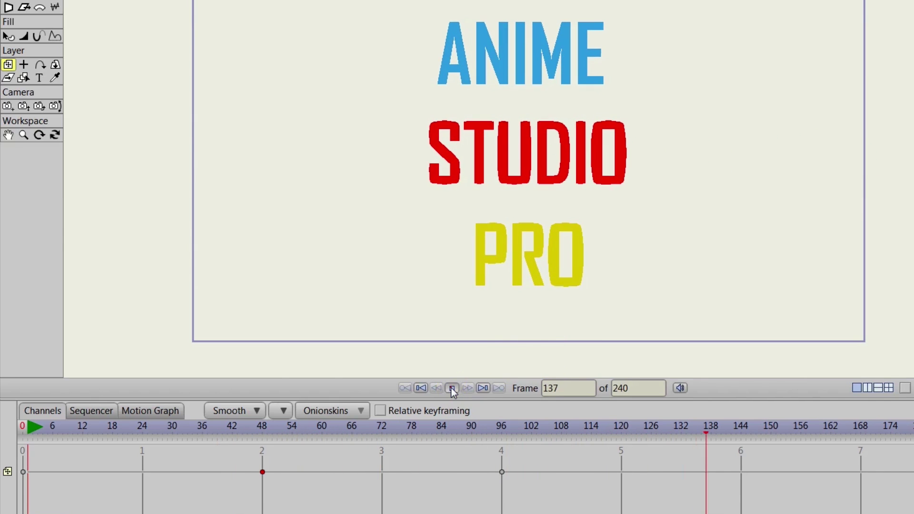
left_click(451, 388)
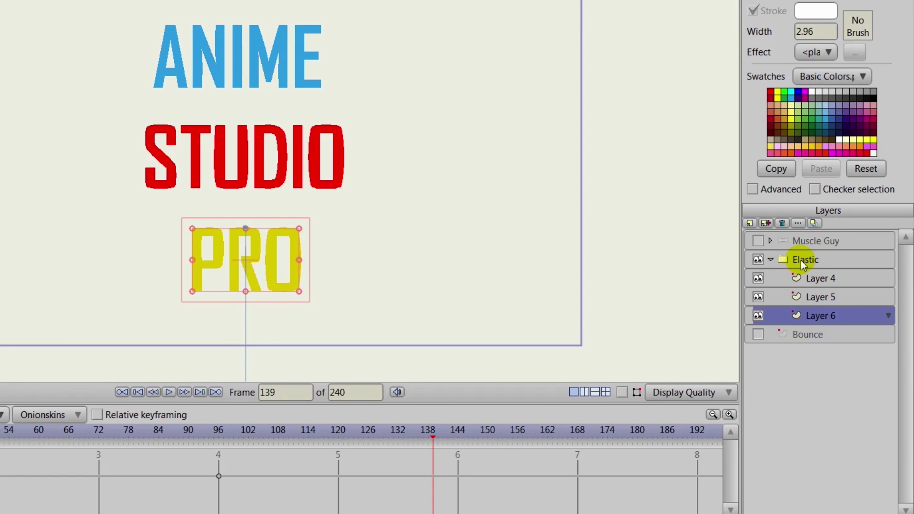
left_click(801, 261)
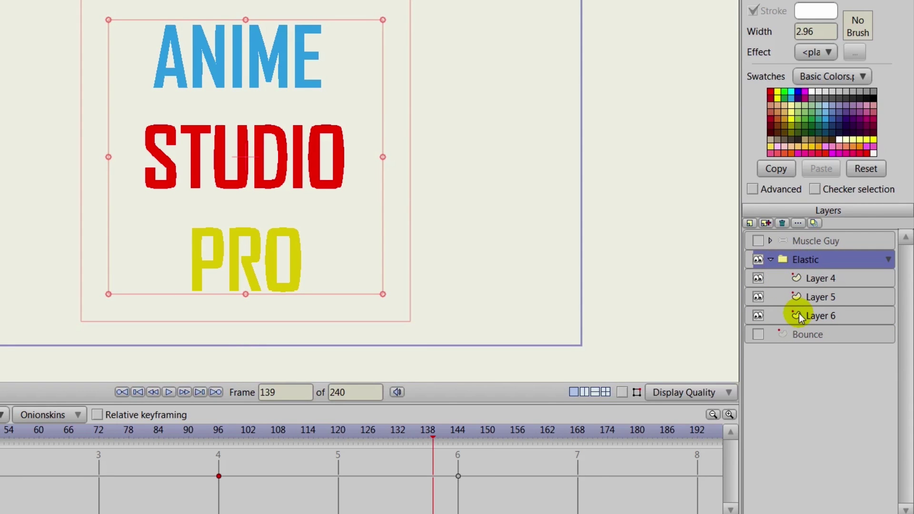
left_click(800, 279)
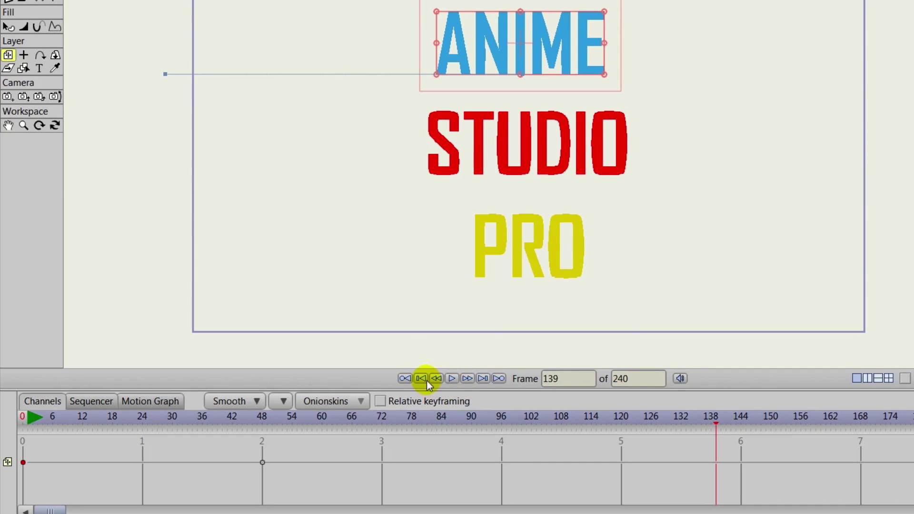
left_click(422, 379)
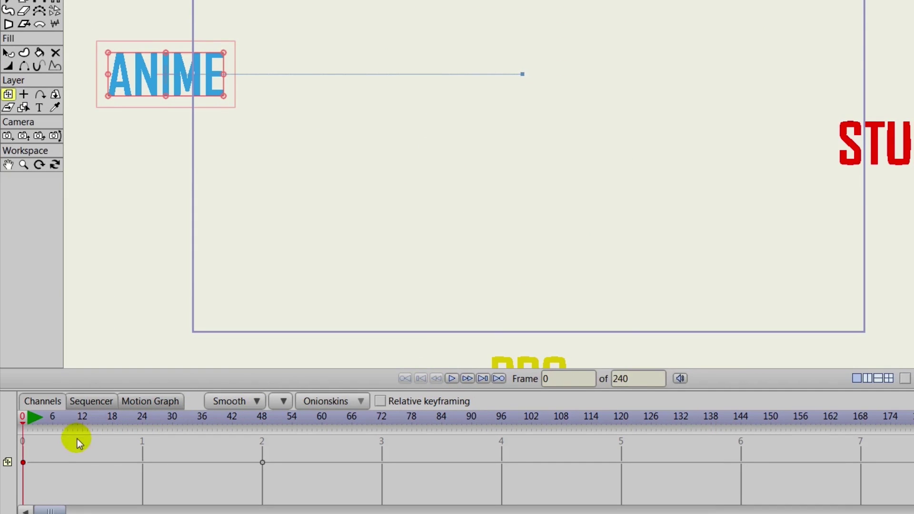
Step: Set ANIME's first keyframe to Elastic interpolation and preview the motion several times
right_click(24, 462)
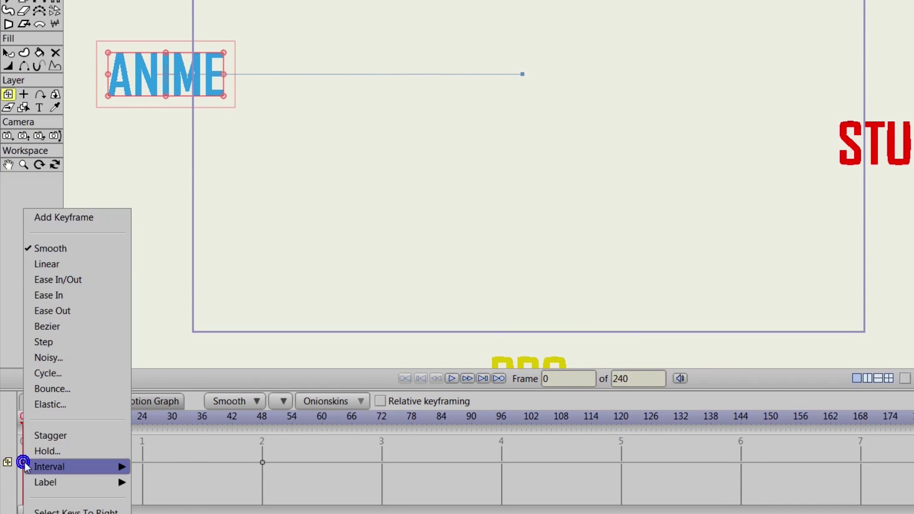
left_click(64, 405)
type("4")
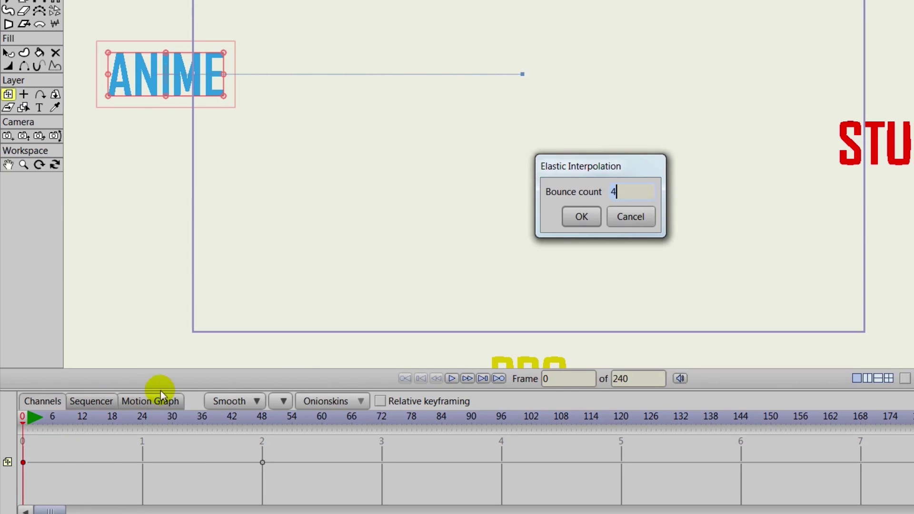
left_click(579, 217)
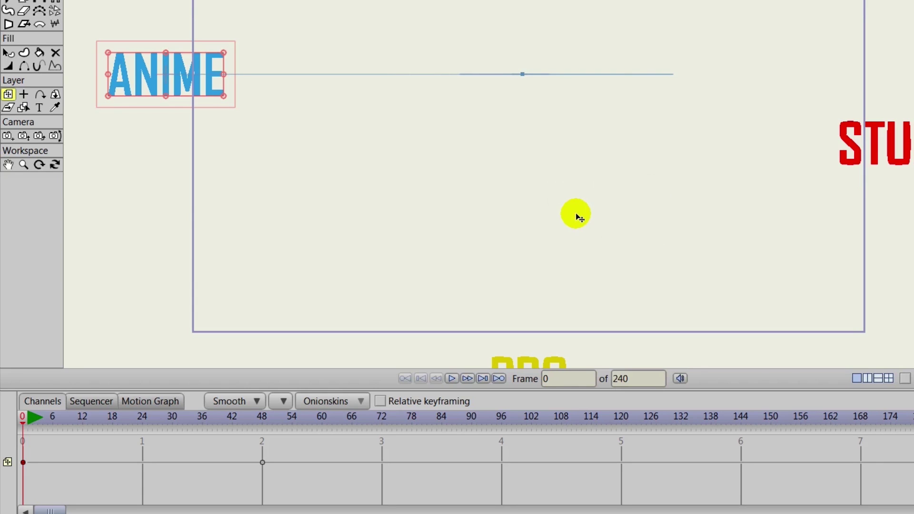
left_click(455, 379)
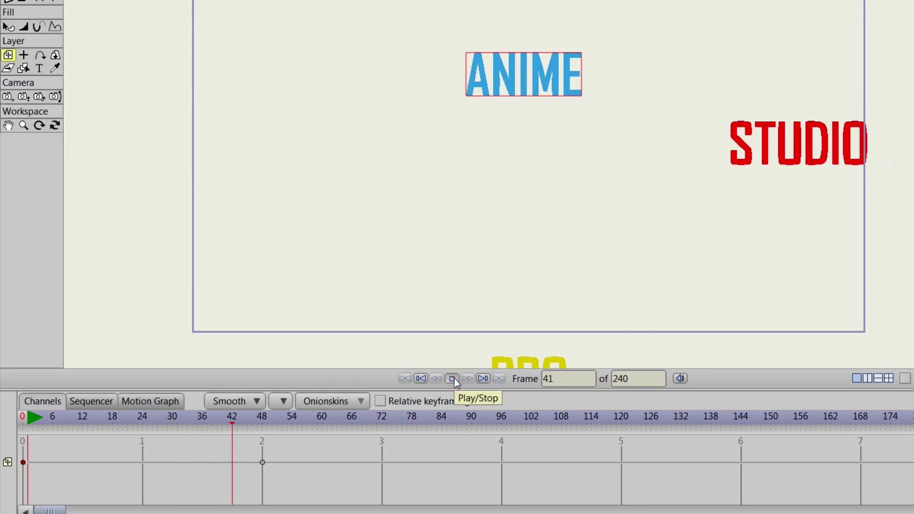
left_click(454, 379)
left_click(452, 379)
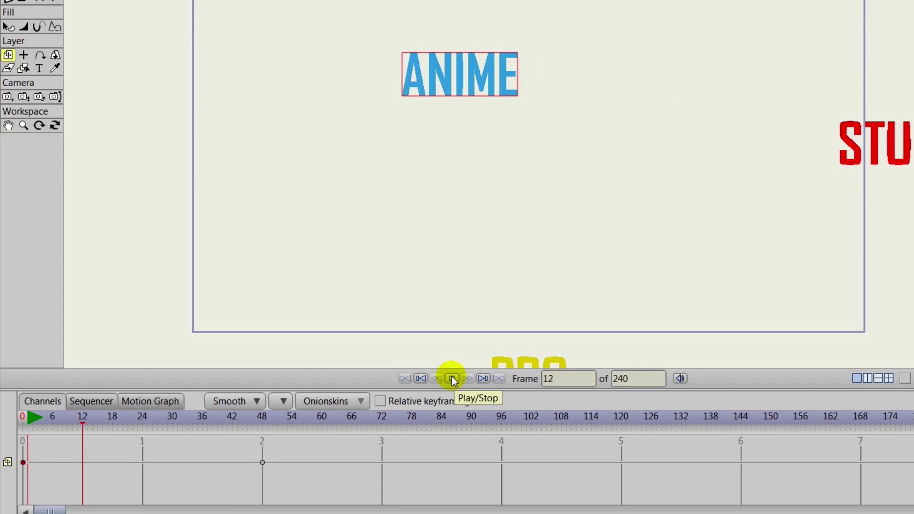
left_click(452, 378)
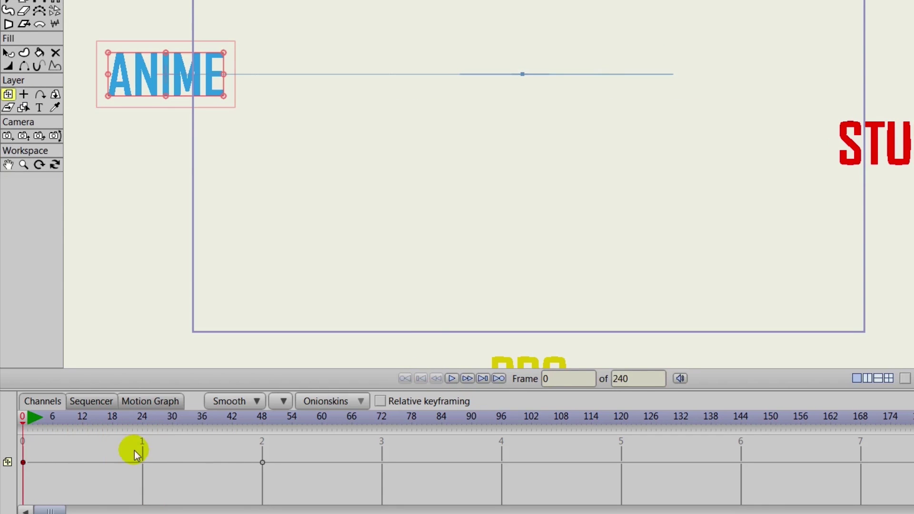
Step: Confirm 3 bounces in ANIME's elastic settings, preview again and return to frame 0
right_click(24, 462)
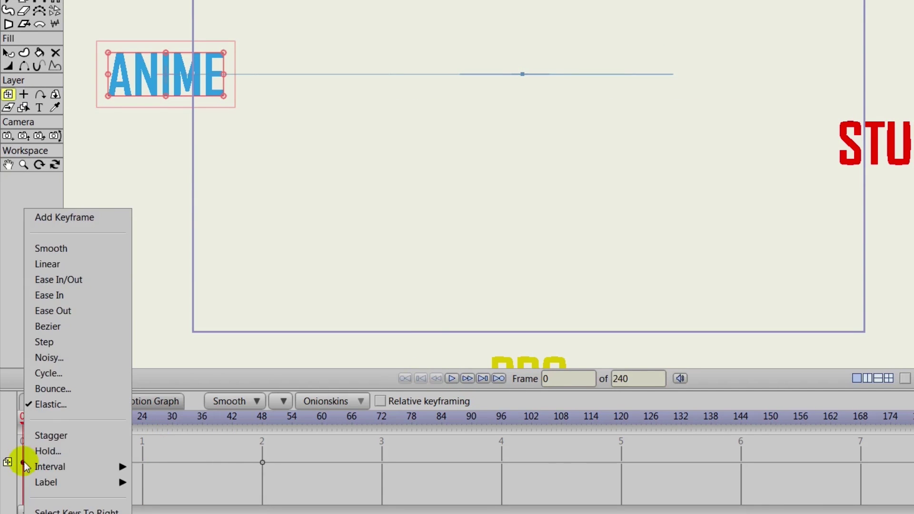
left_click(61, 405)
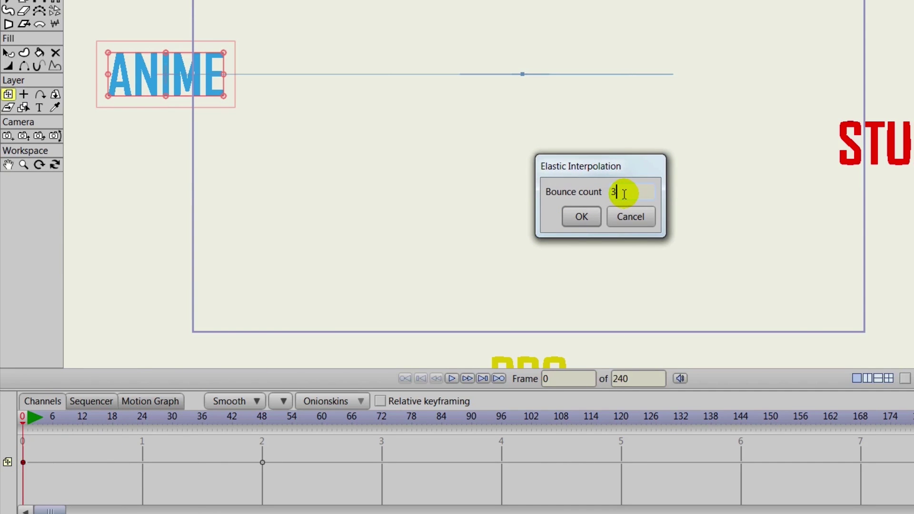
left_click(581, 217)
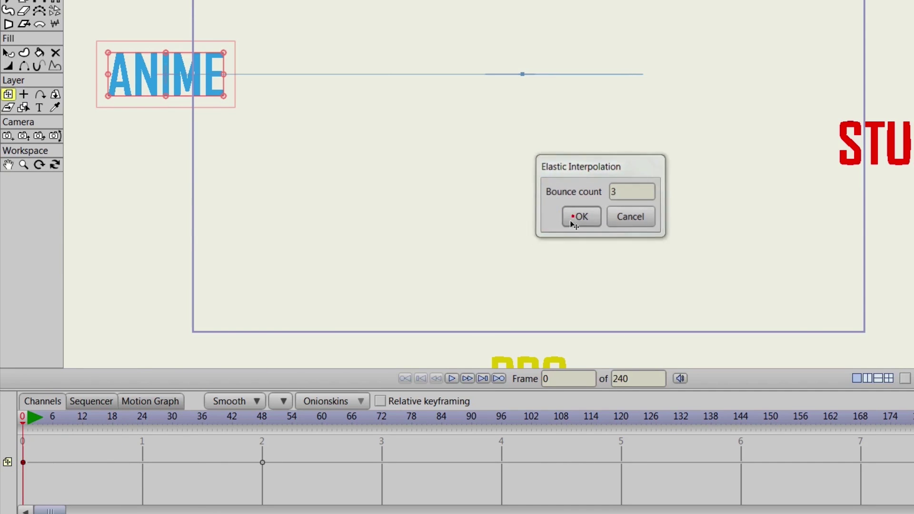
left_click(451, 379)
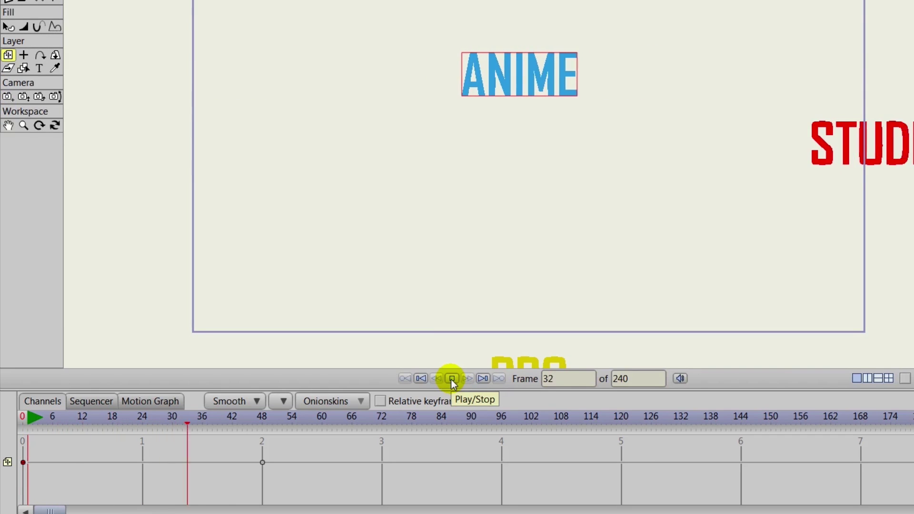
left_click(450, 380)
left_click(424, 380)
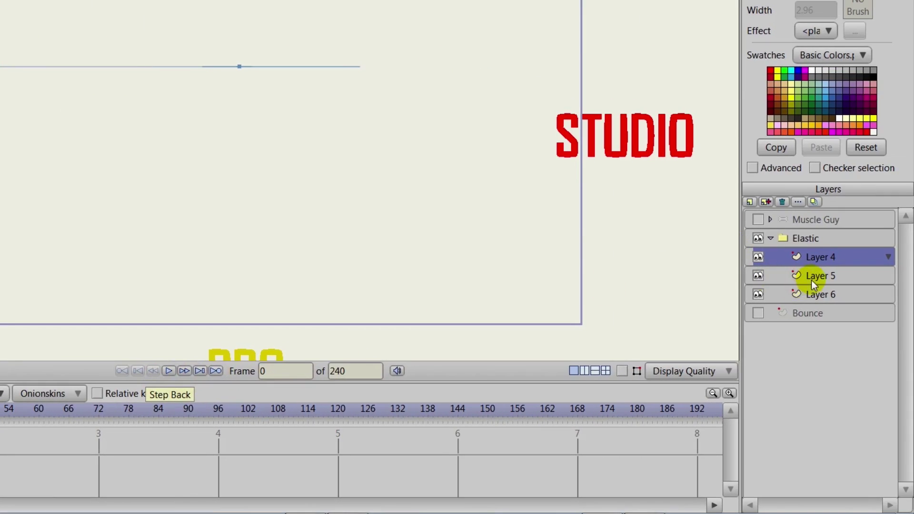
Step: Set STUDIO's frame-24 keyframe to Elastic interpolation with 3 bounces
left_click(816, 277)
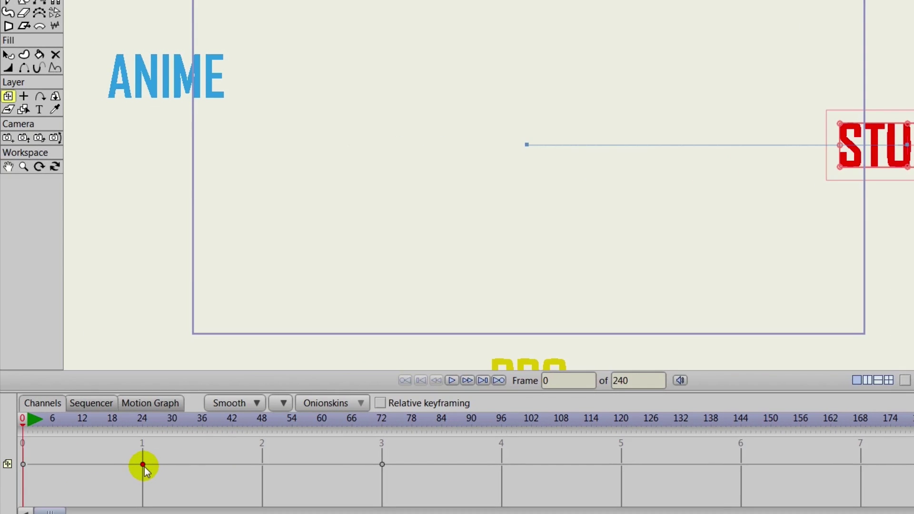
mouse_move(134, 423)
left_mouse_down()
mouse_move(154, 427)
mouse_move(144, 427)
left_mouse_up()
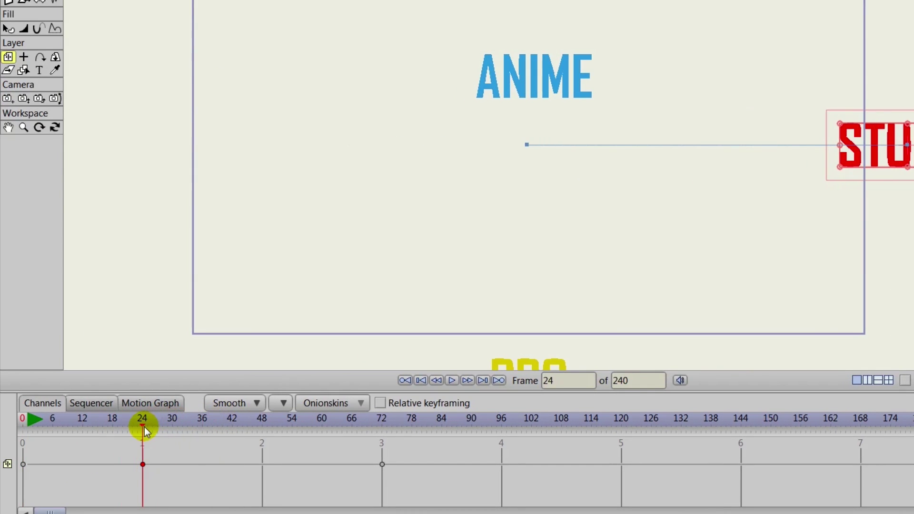
right_click(144, 463)
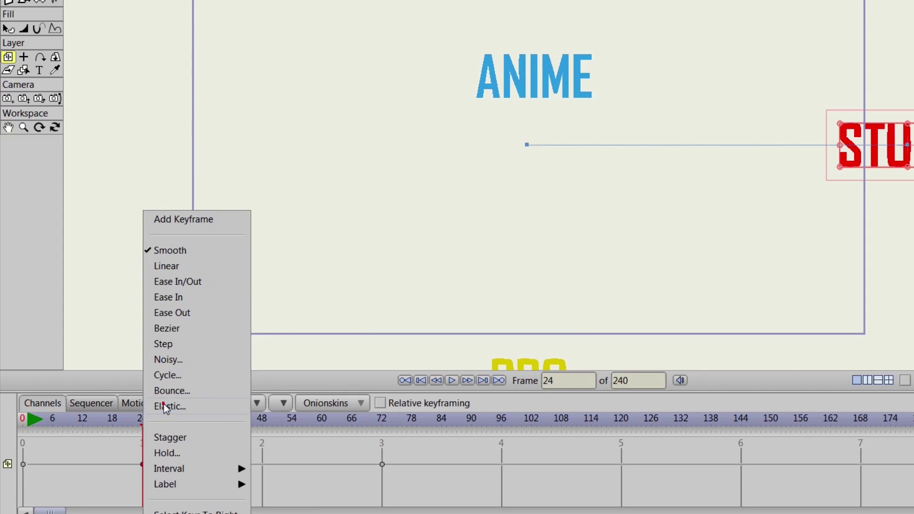
left_click(165, 406)
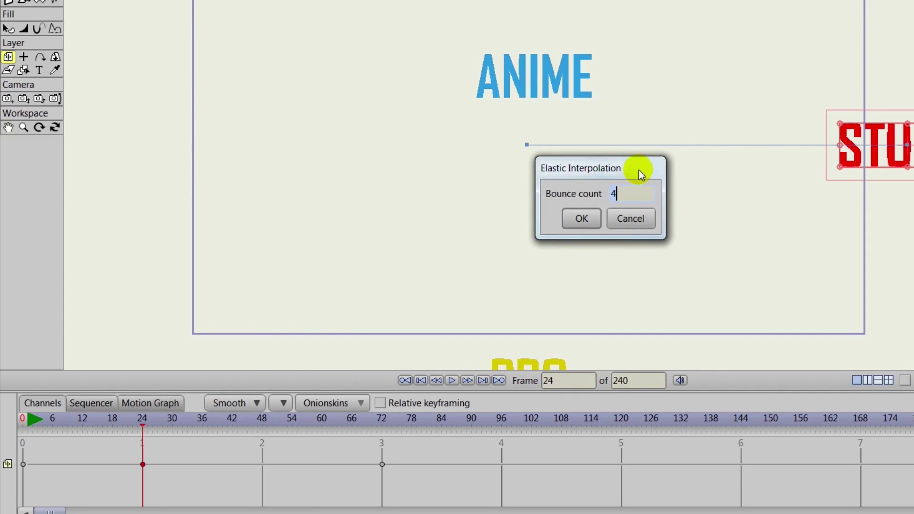
type("3")
left_click(582, 219)
Step: Set PRO's frame-48 keyframe to Elastic interpolation with 3 bounces
left_click(839, 295)
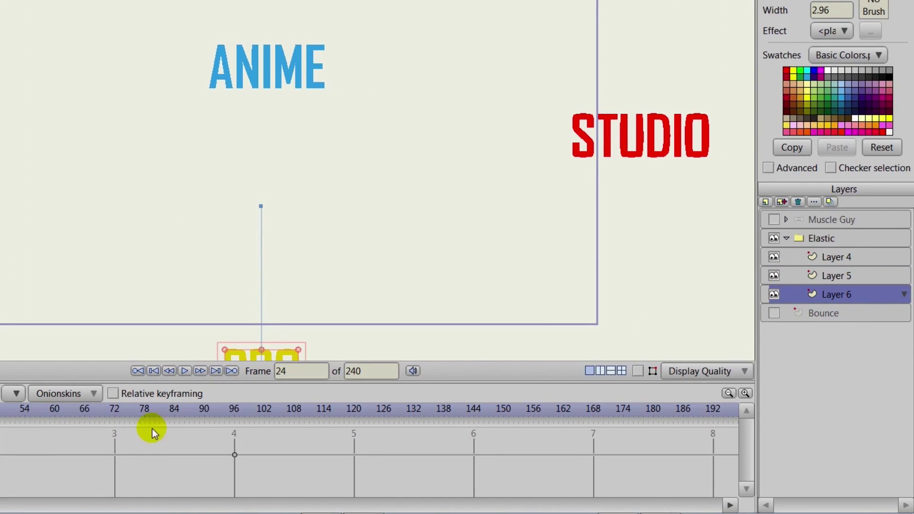
mouse_move(144, 406)
left_mouse_down()
mouse_move(318, 416)
mouse_move(262, 418)
left_mouse_up()
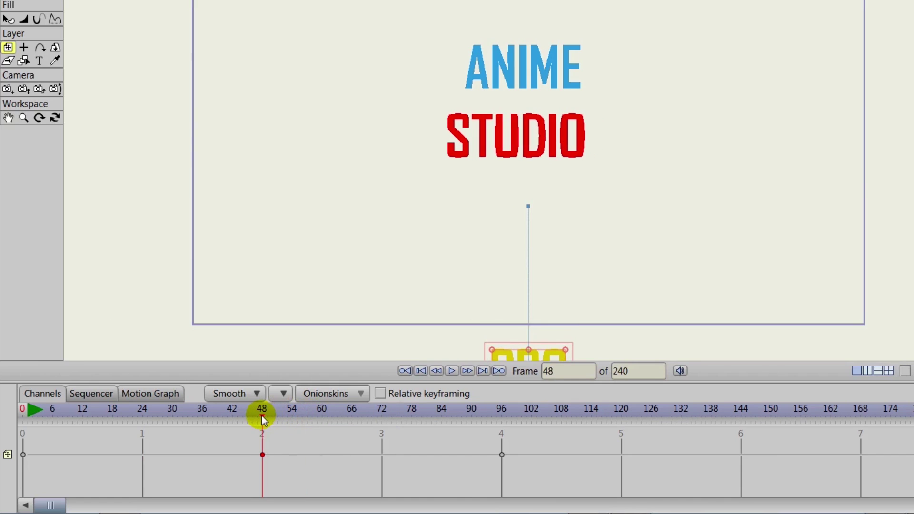
right_click(263, 457)
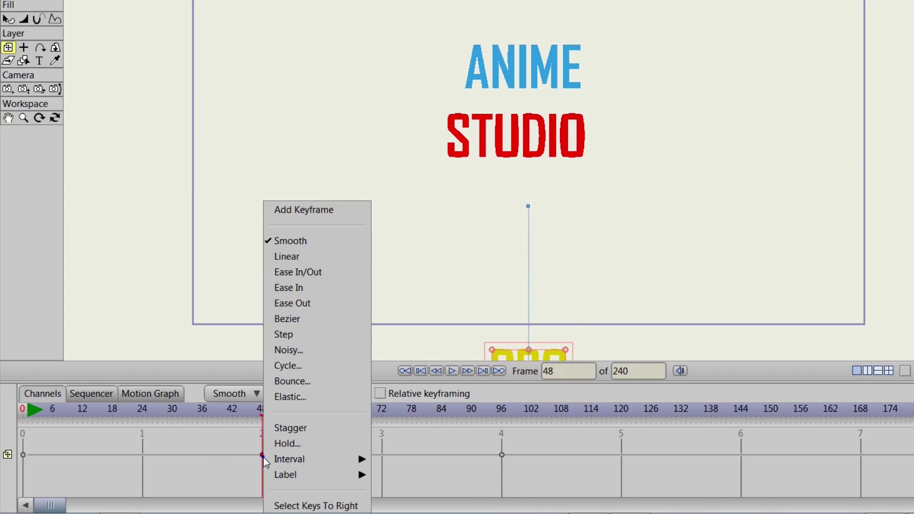
left_click(299, 398)
type("3")
left_click(581, 208)
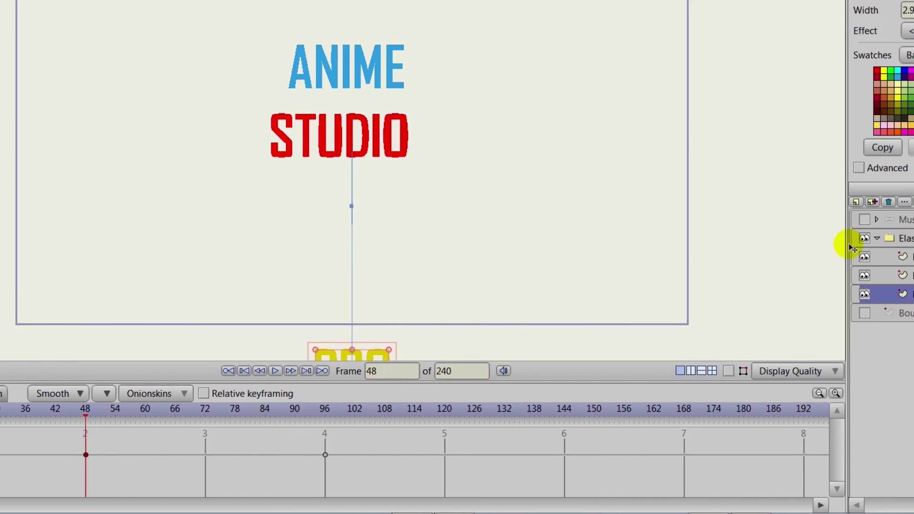
Step: Give the Elastic group's frame-96 keyframe Elastic interpolation
left_click(783, 238)
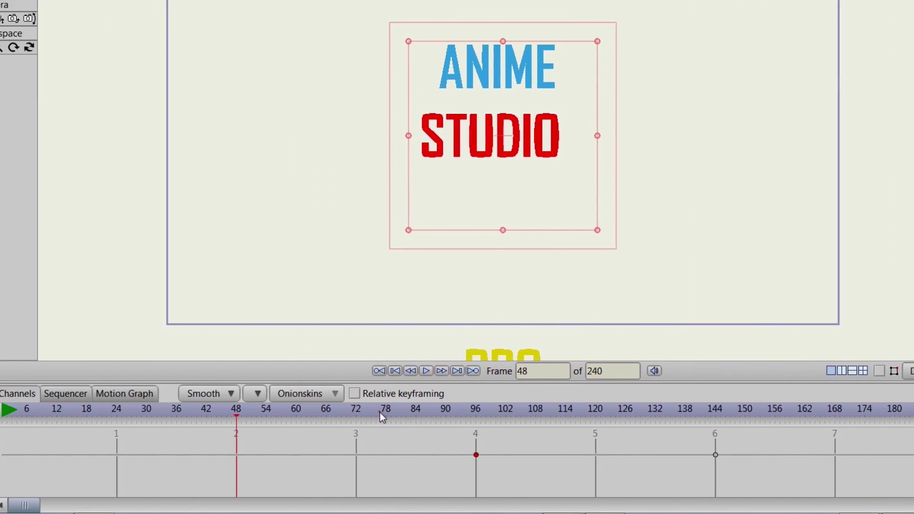
mouse_move(380, 414)
left_mouse_down()
mouse_move(743, 425)
mouse_move(502, 437)
left_mouse_up()
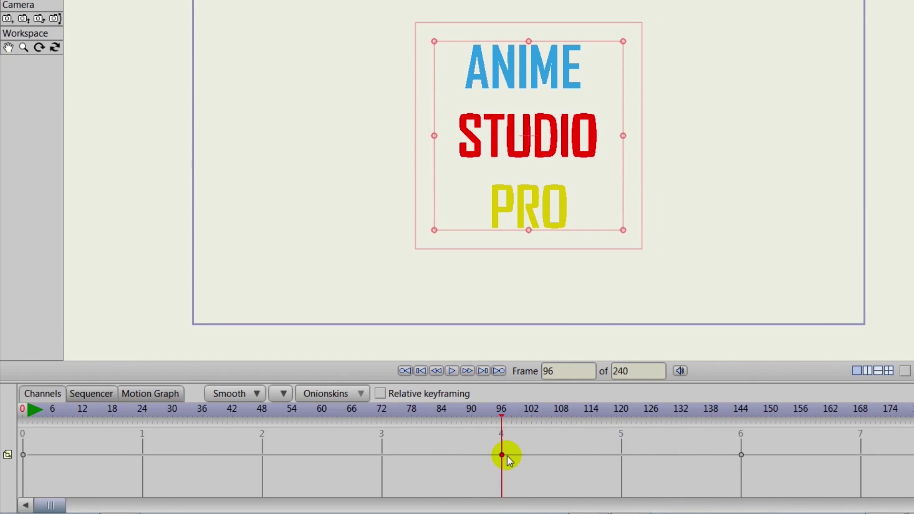
right_click(502, 455)
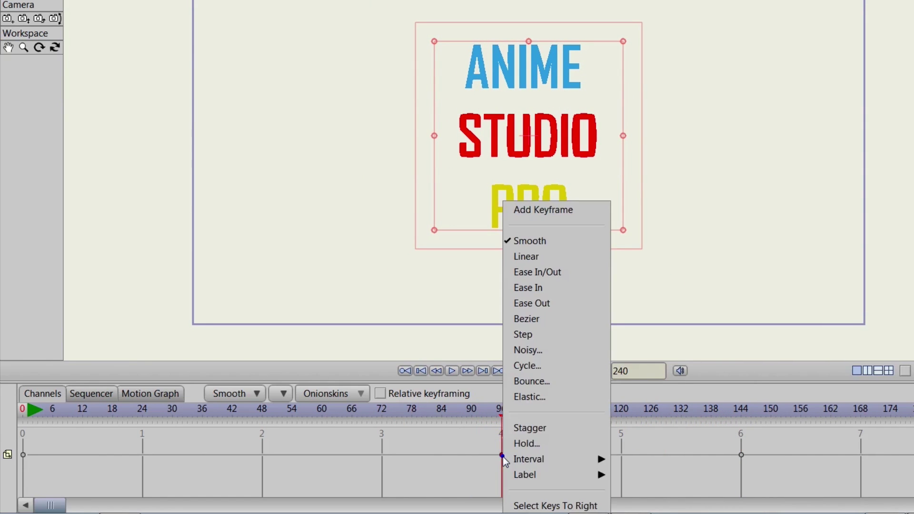
left_click(537, 400)
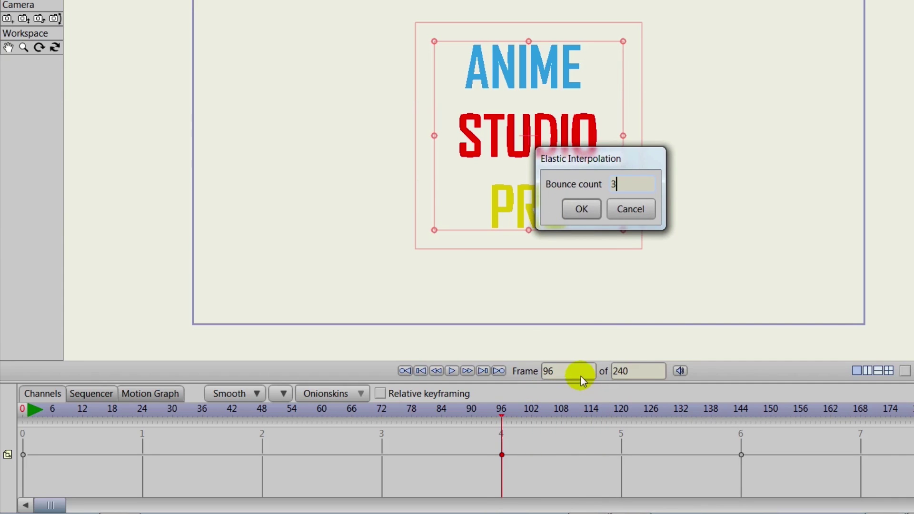
left_click(580, 208)
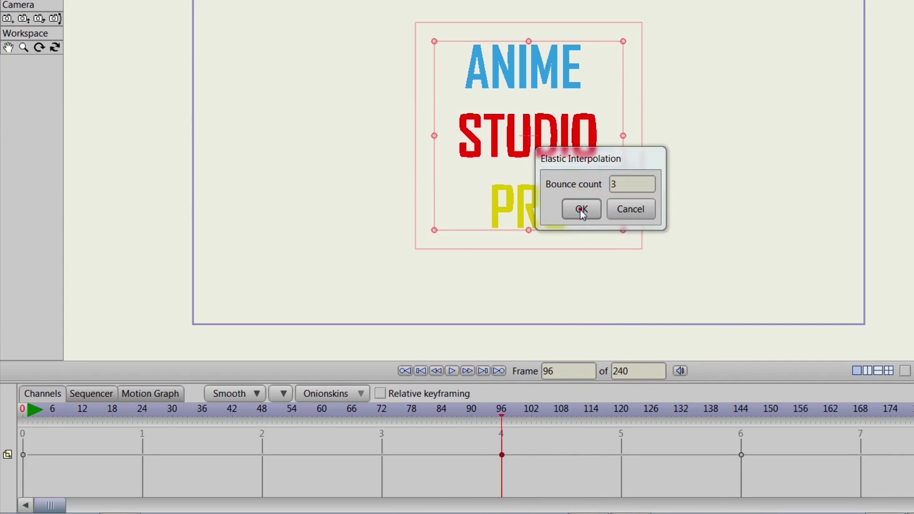
Step: Play the full elastic title animation twice from frame 0 and rewind to the start
left_click(421, 372)
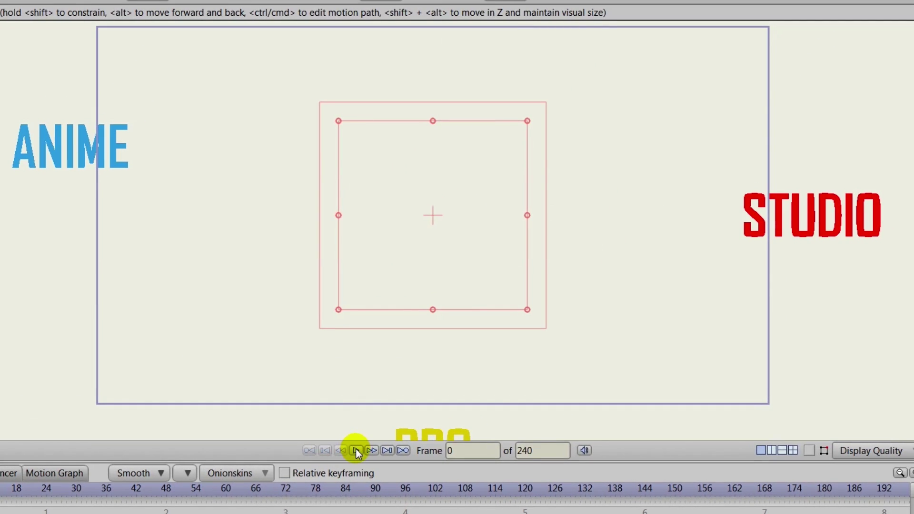
left_click(355, 450)
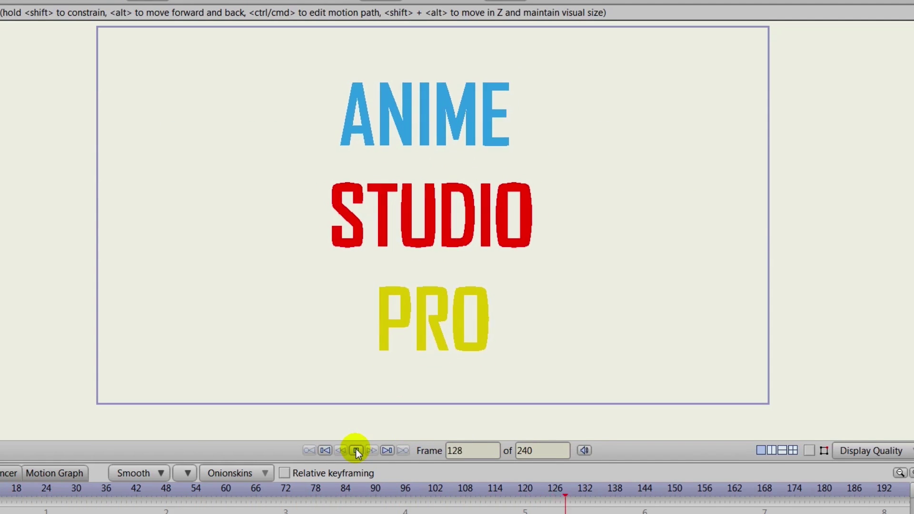
left_click(356, 450)
left_click(325, 450)
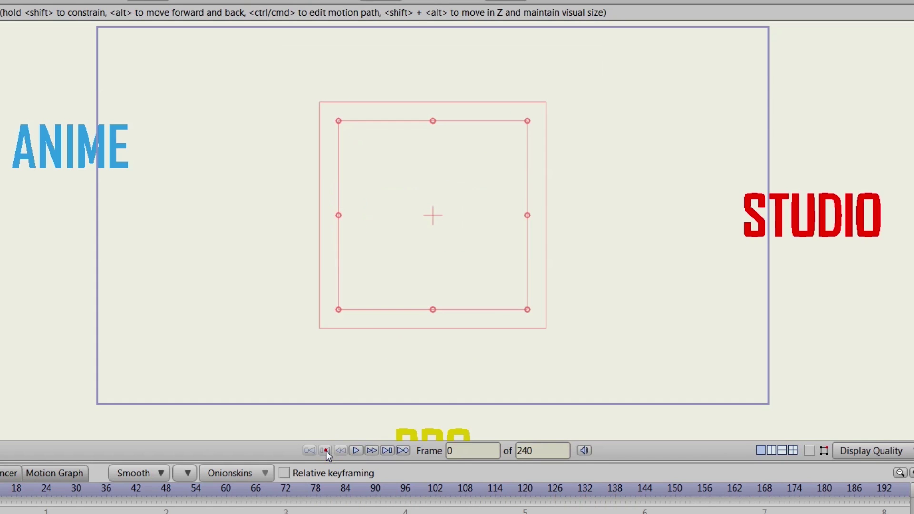
left_click(355, 451)
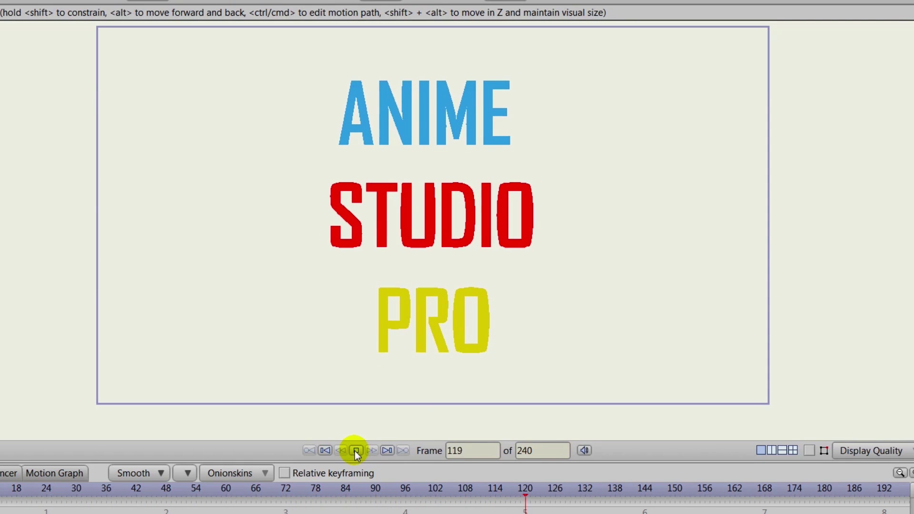
left_click(354, 451)
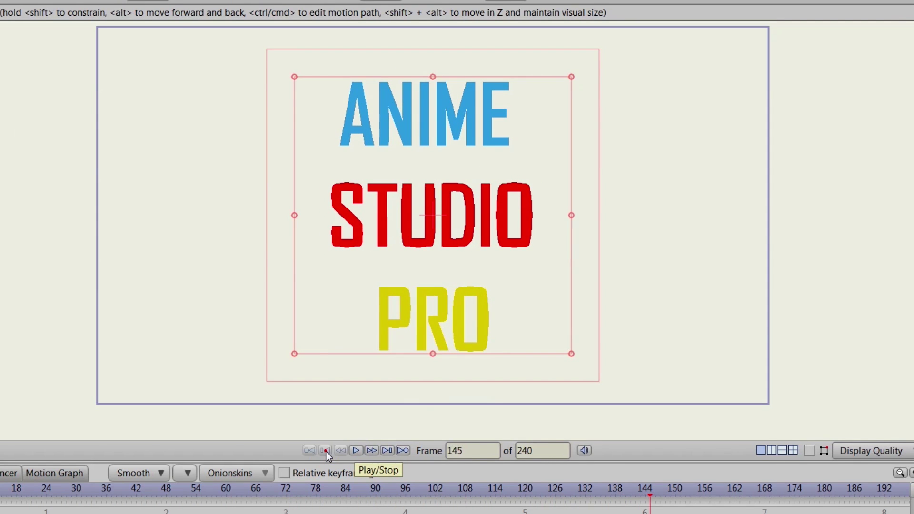
left_click(337, 452)
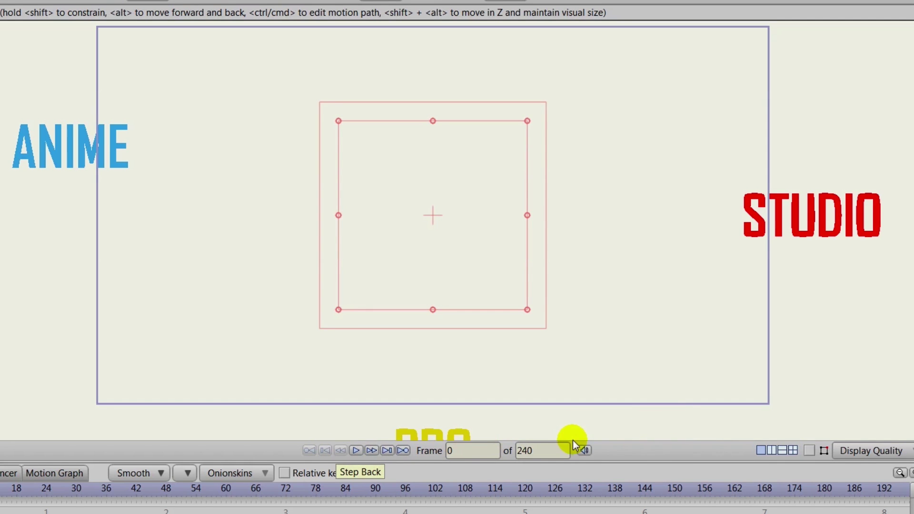
Step: Show the title layer's elastic scale curve in an enlarged motion graph
left_click(35, 477)
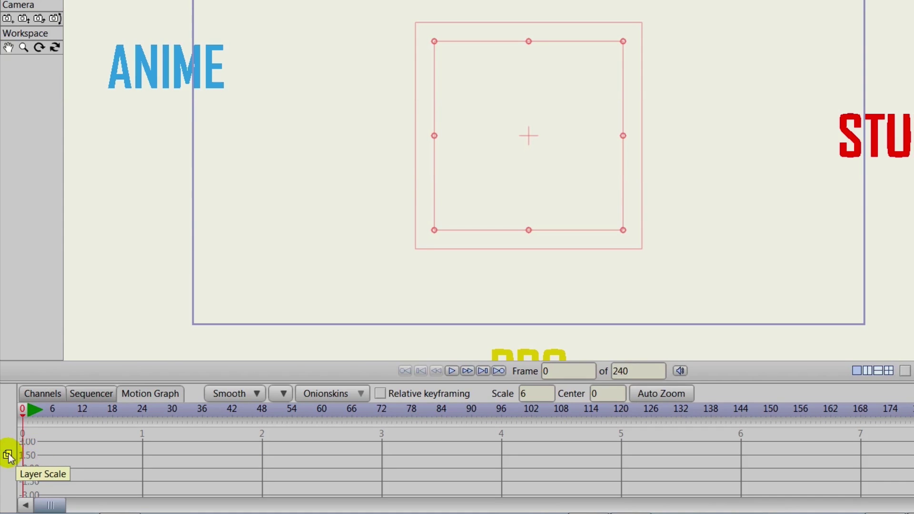
left_click(7, 454)
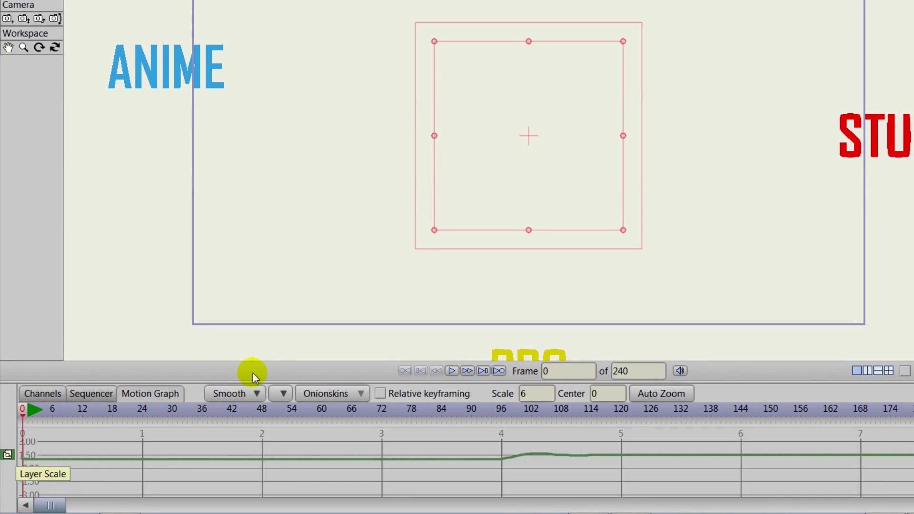
left_click_drag(194, 383, 173, 250)
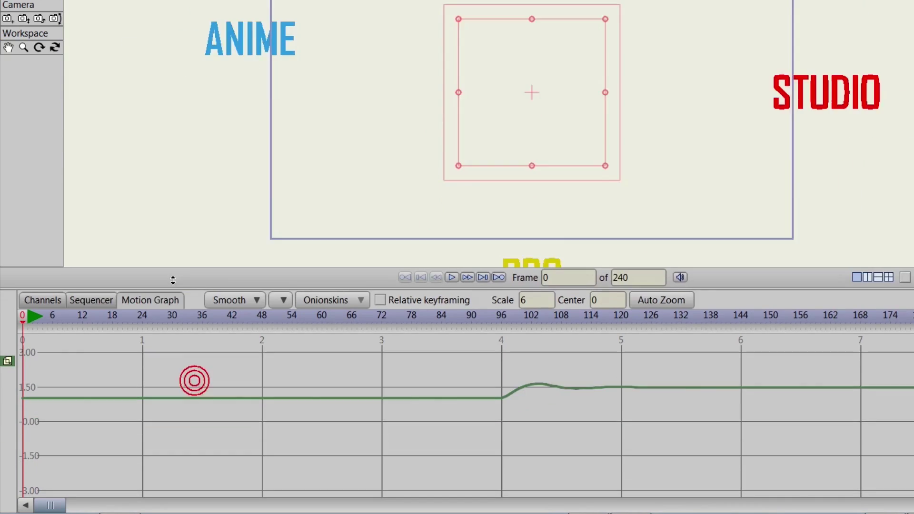
Step: Preview the title growing, then rewind the animation to frame 0
left_click(29, 281)
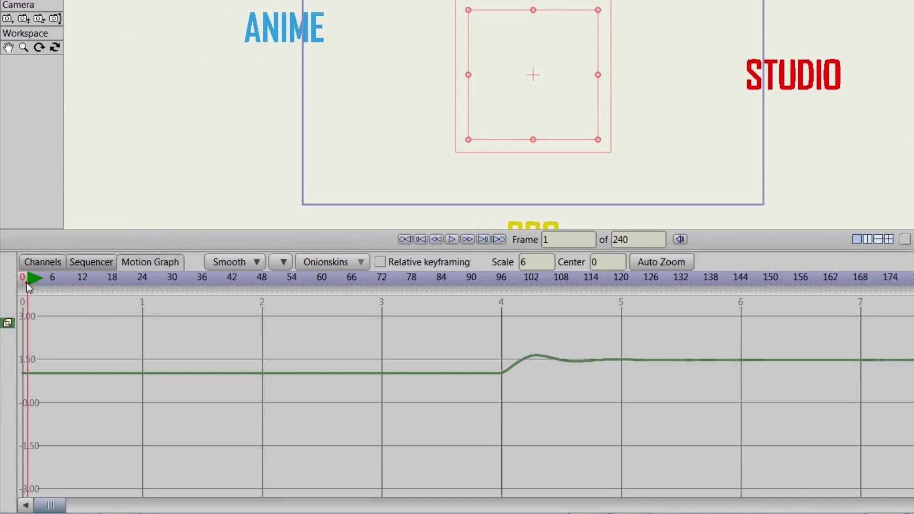
mouse_move(339, 324)
left_mouse_down()
mouse_move(571, 351)
mouse_move(500, 356)
left_mouse_up()
left_click_drag(499, 285, 29, 282)
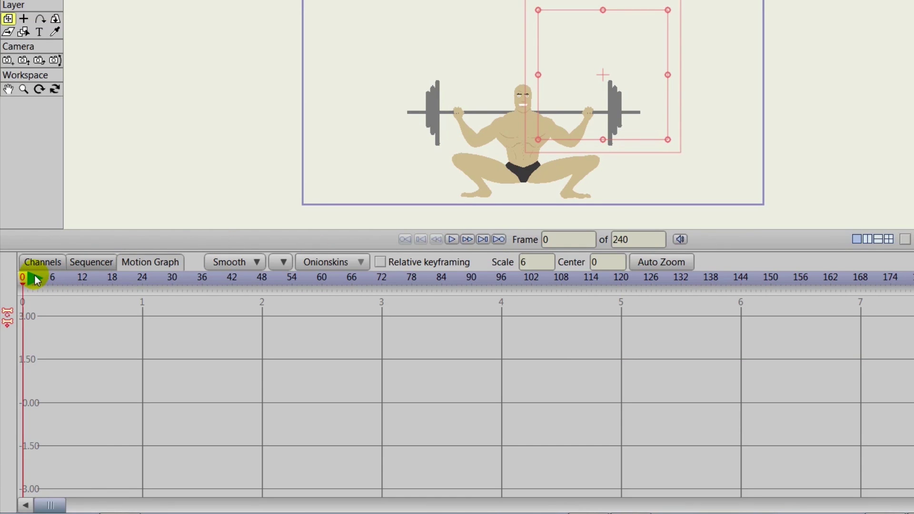
Step: Reveal the selected bone's translation curve and scrub through the weightlifter's zigzag rise
left_click_drag(28, 278, 52, 279)
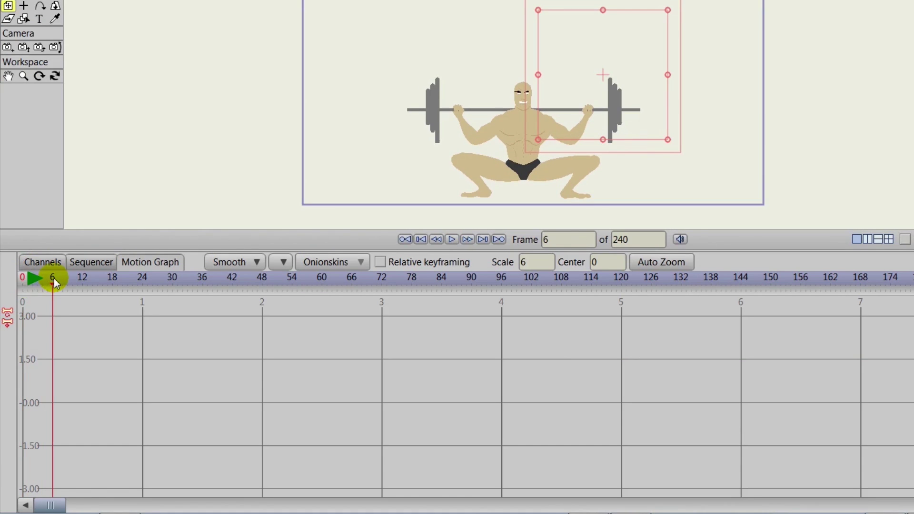
left_click(9, 322)
left_click_drag(51, 284, 239, 336)
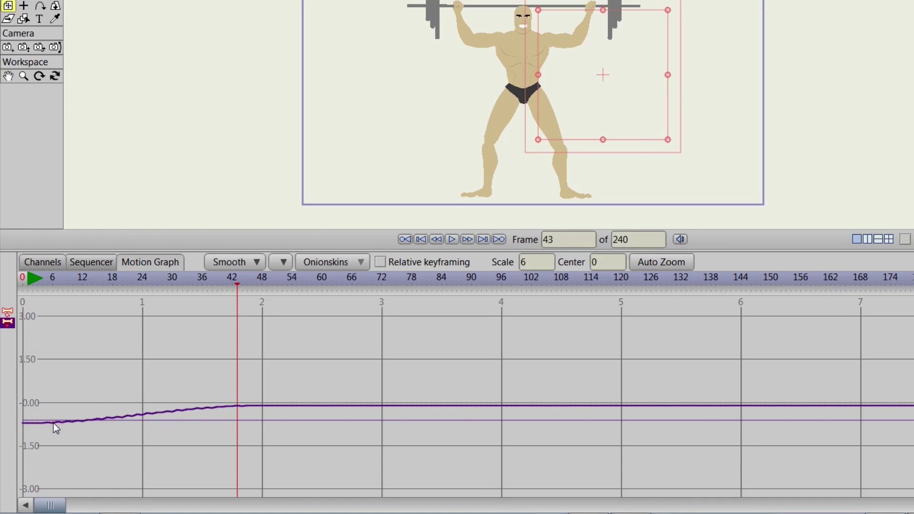
left_click_drag(53, 423, 92, 418)
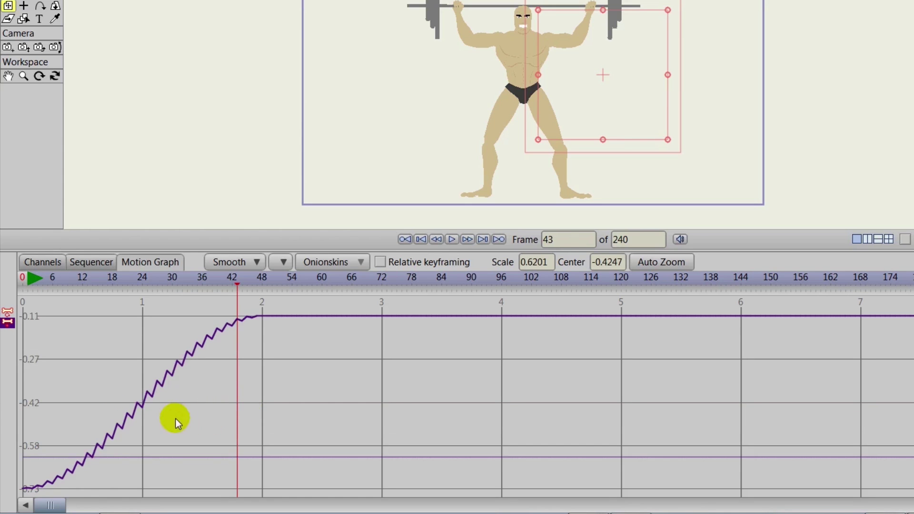
Step: Reveal the curve keyframes and check the frame 48 keyframe's Bezier interpolation
left_click(8, 323)
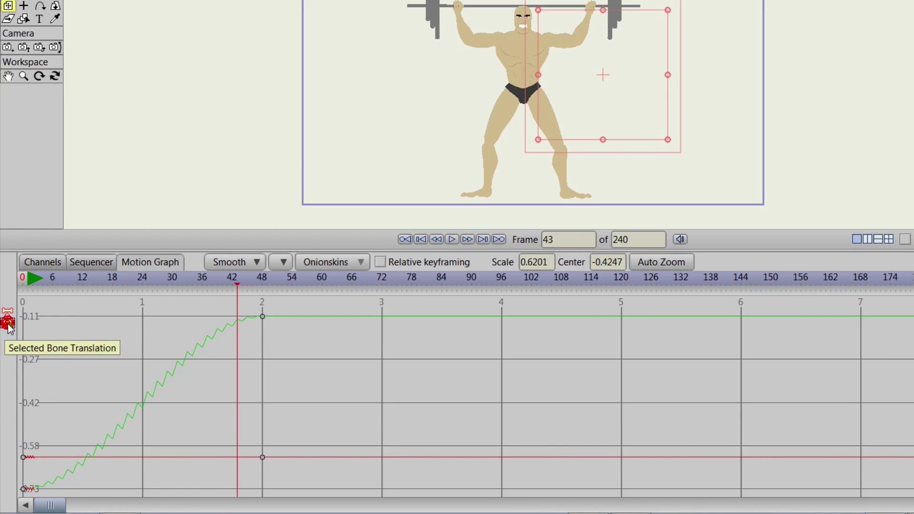
left_click(107, 447)
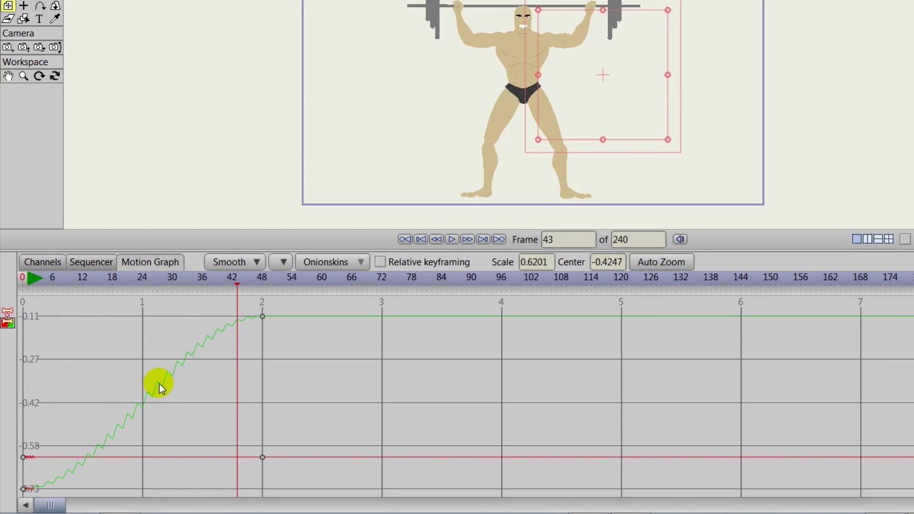
right_click(264, 316)
left_click(284, 318)
right_click(264, 316)
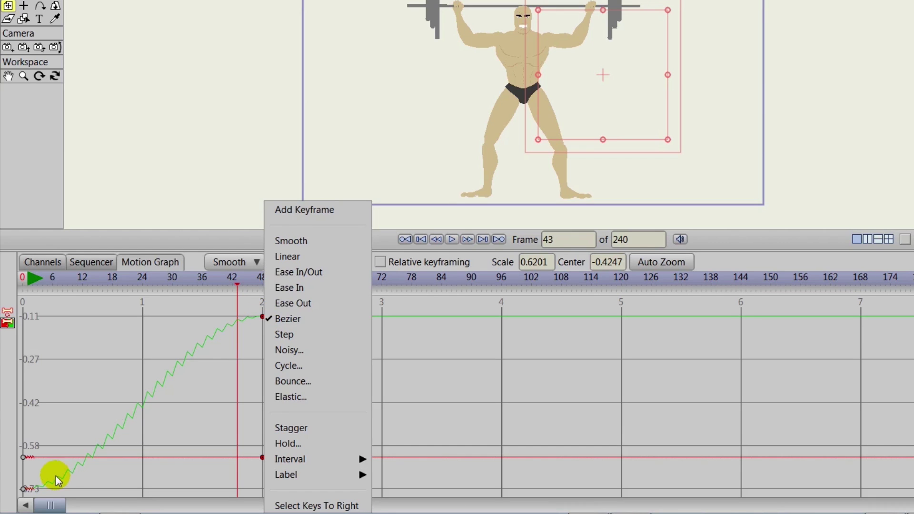
Step: Check the frame 0 keyframe's Stagger interpolation without changing it
left_click(25, 490)
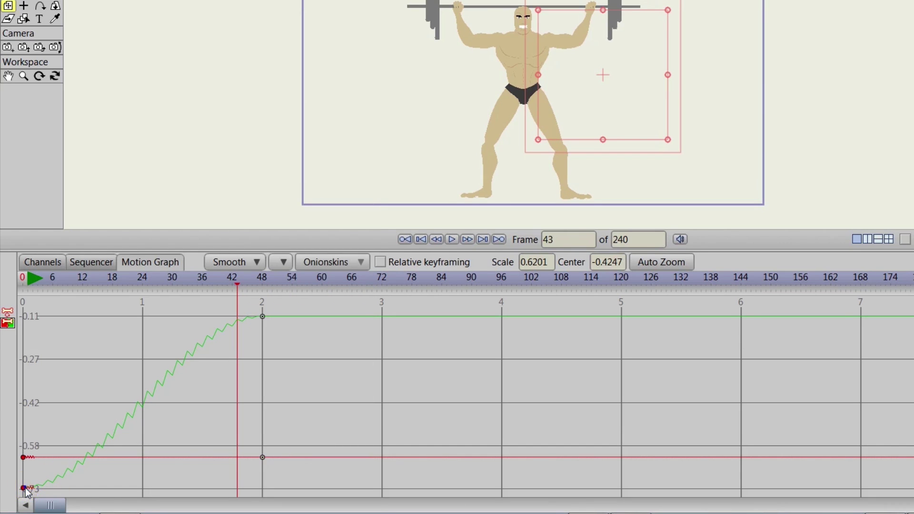
right_click(25, 491)
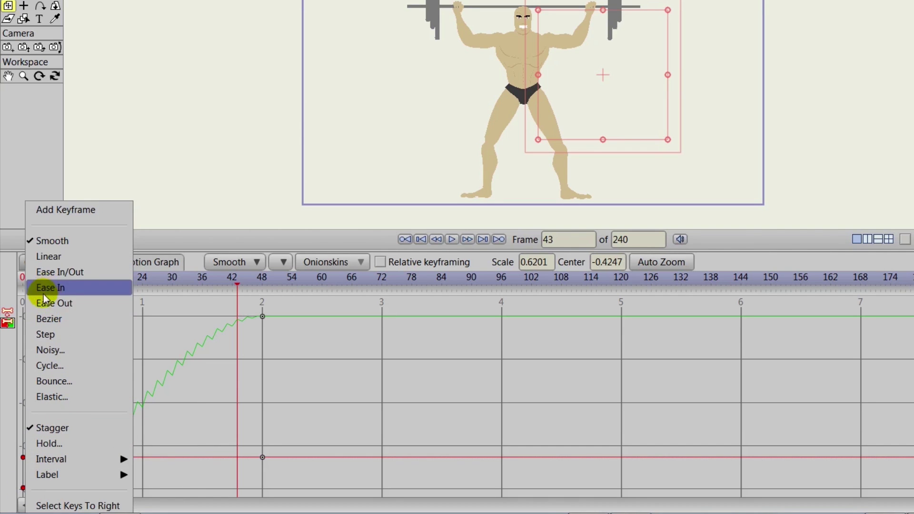
left_click(240, 329)
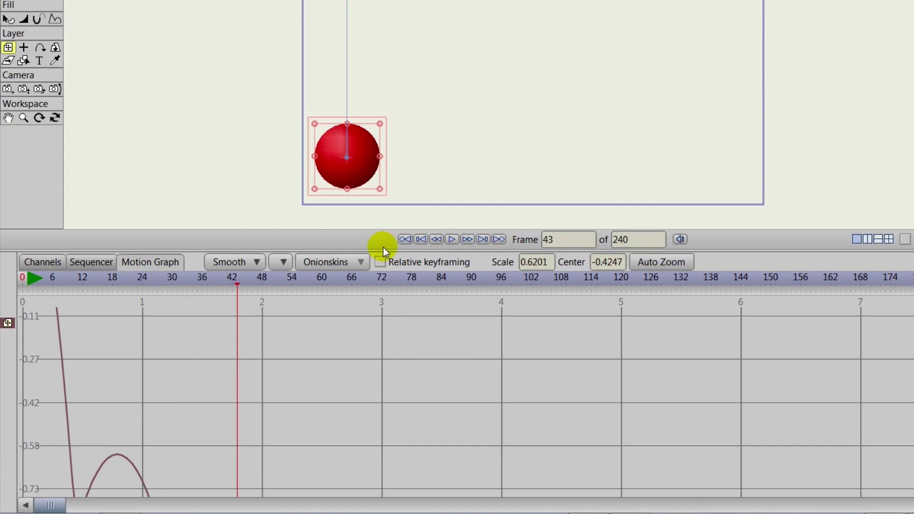
Step: Enlarge the graph area and display the ball layer's translation curves with their tapering bounces
left_click_drag(384, 250, 380, 202)
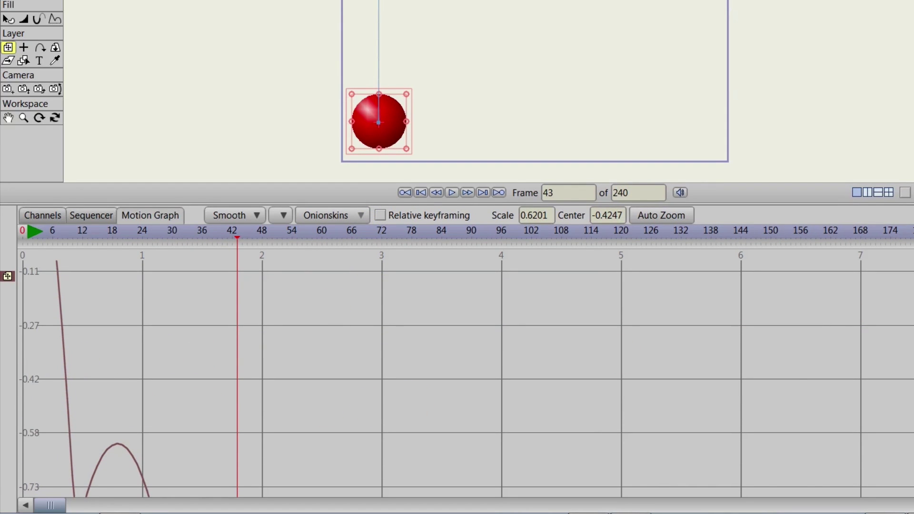
scroll(457, 357, "down", 2)
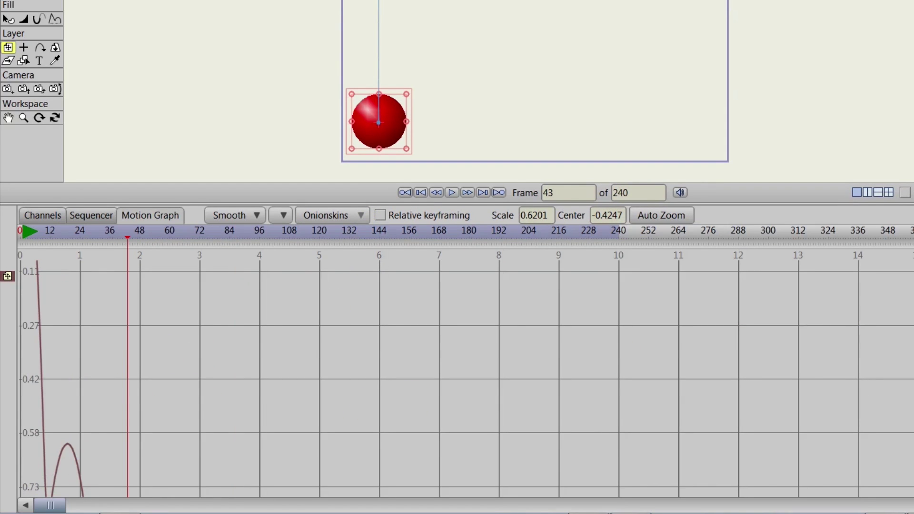
scroll(457, 357, "up", 2)
scroll(457, 357, "up", 2)
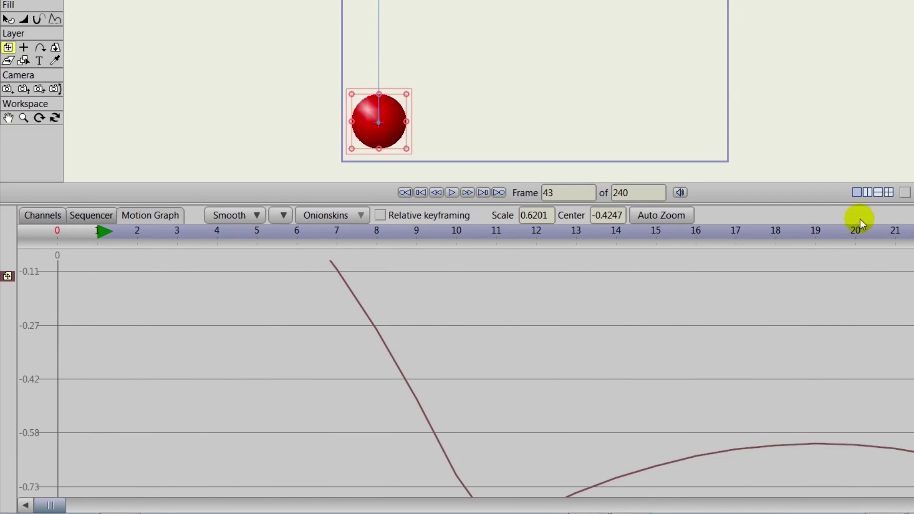
scroll(457, 357, "down", 1)
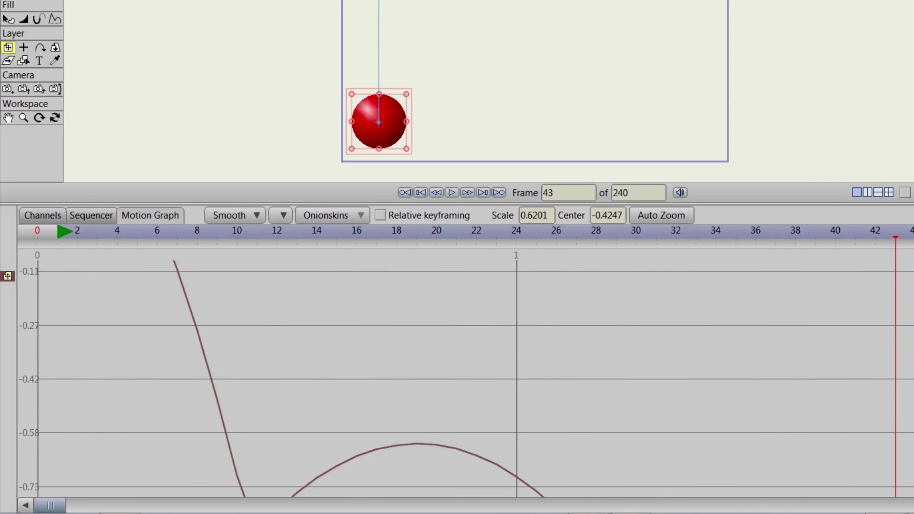
scroll(341, 286, "down", 1)
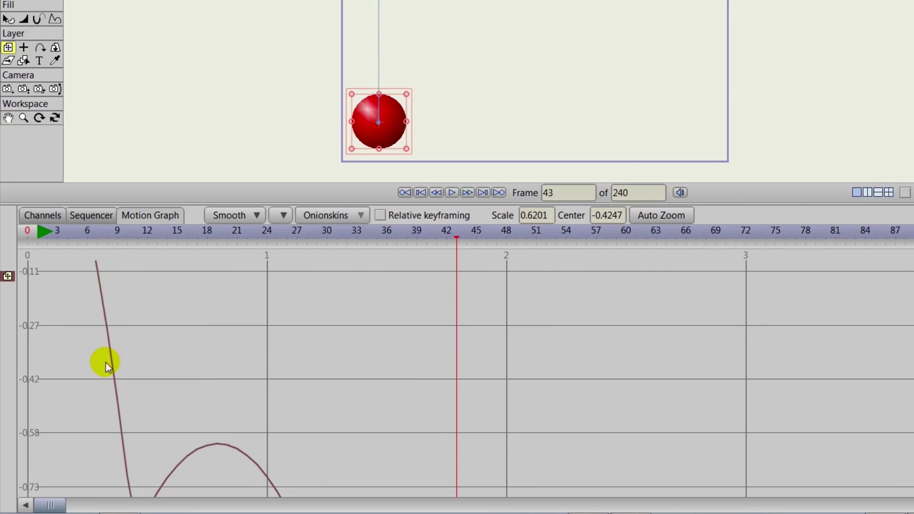
left_click(7, 276)
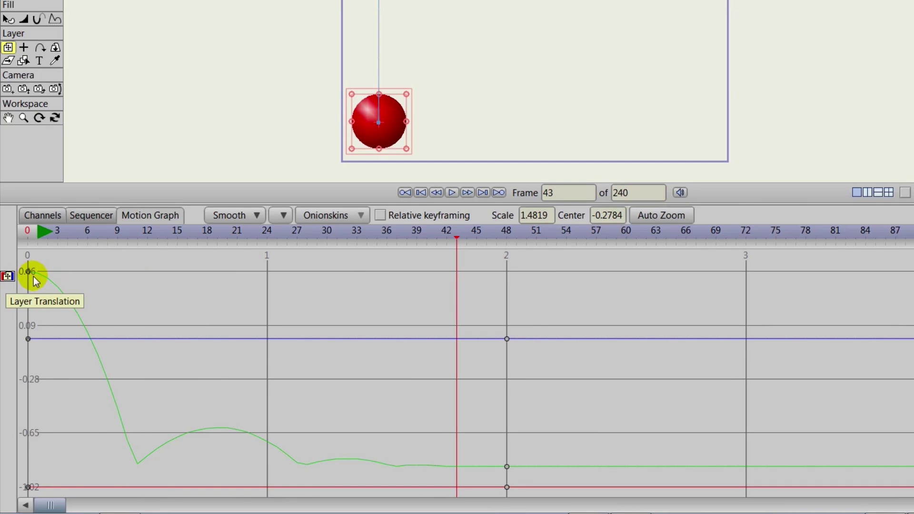